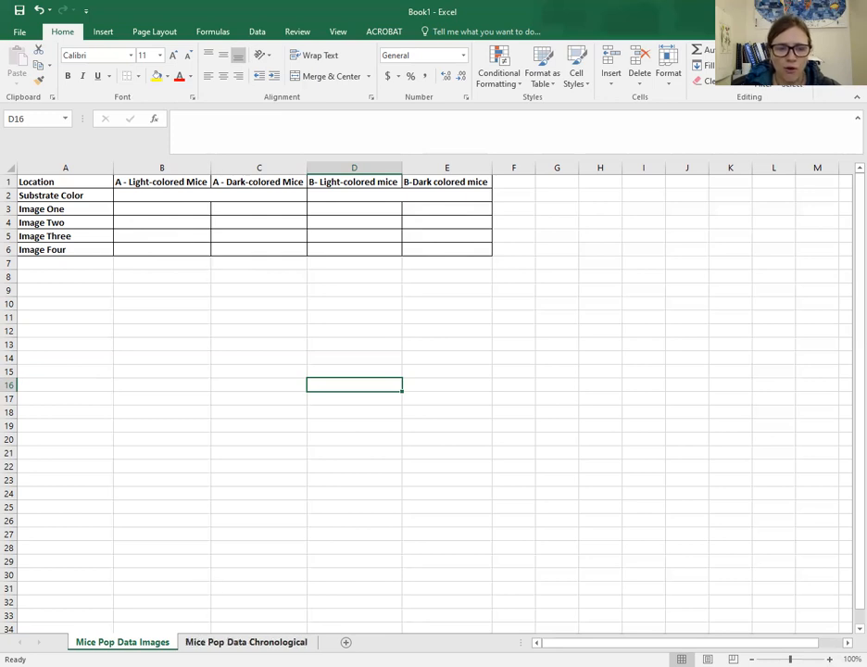
- Insert an empty 2-D clustered column chart on the Mice Pop Data Chronological sheet, starting from a blank cell
click(246, 642)
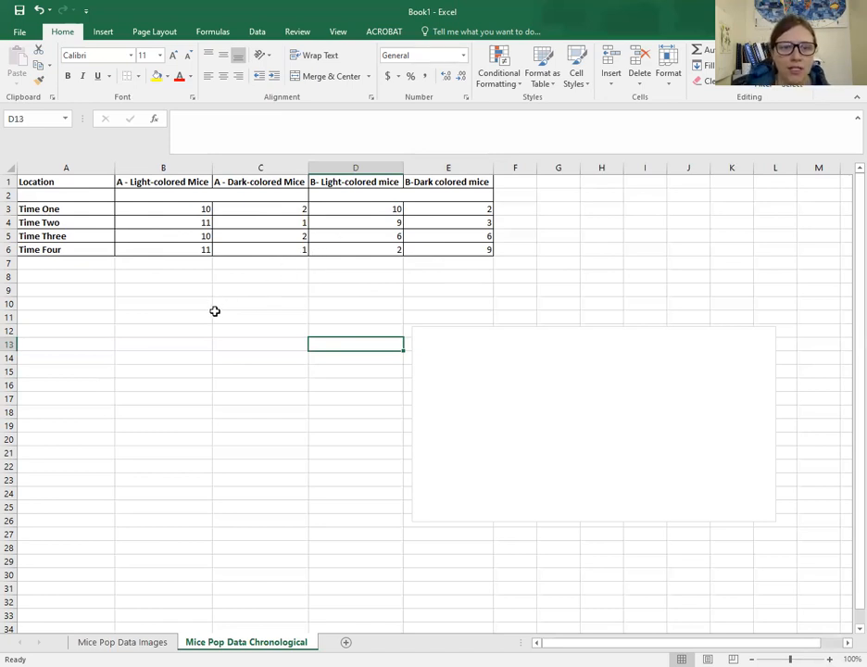
click(177, 291)
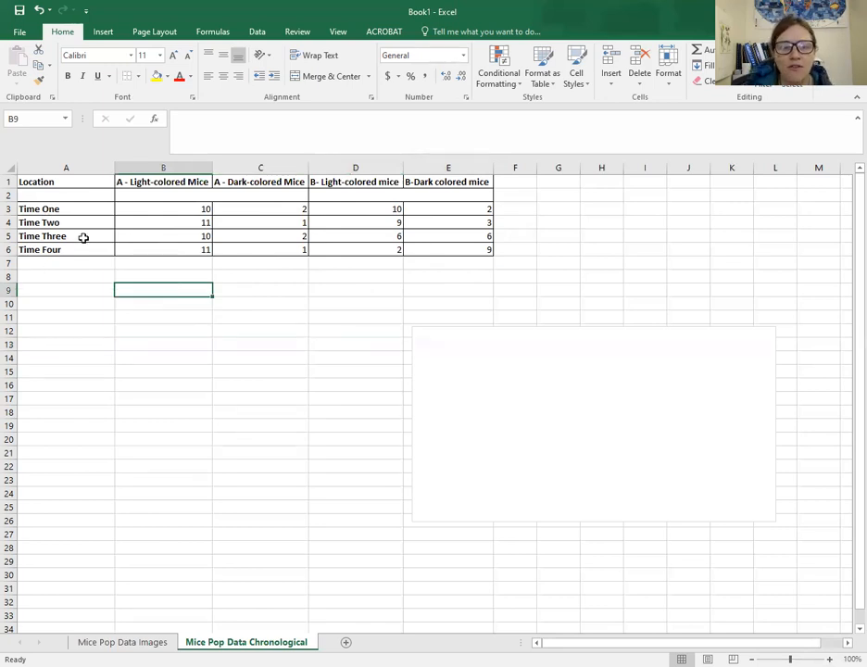
click(101, 34)
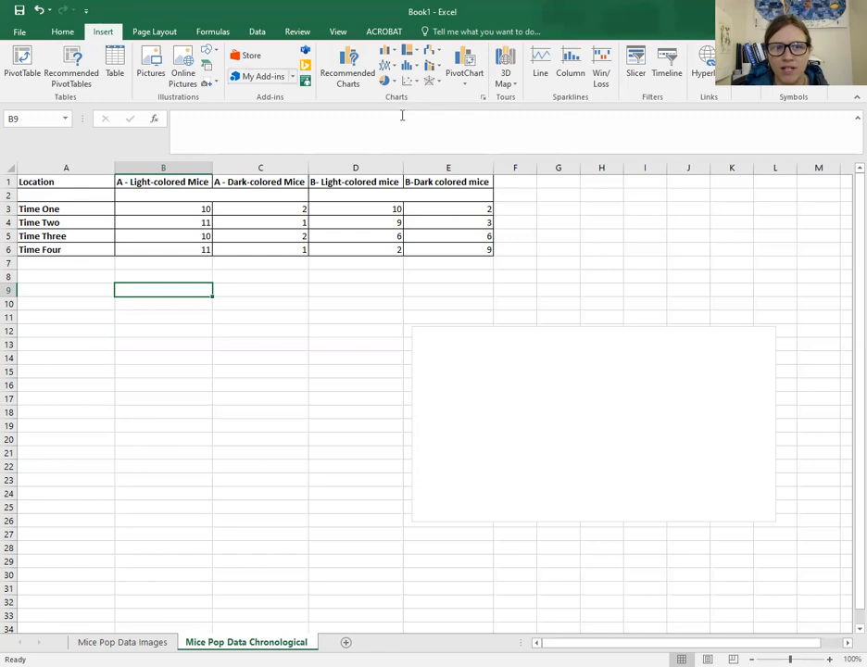
click(389, 51)
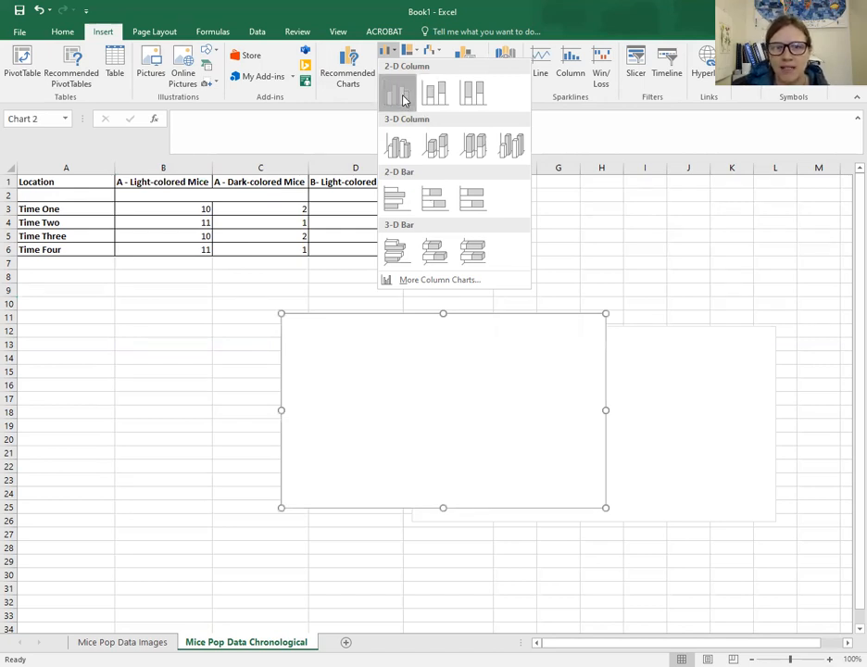
click(397, 92)
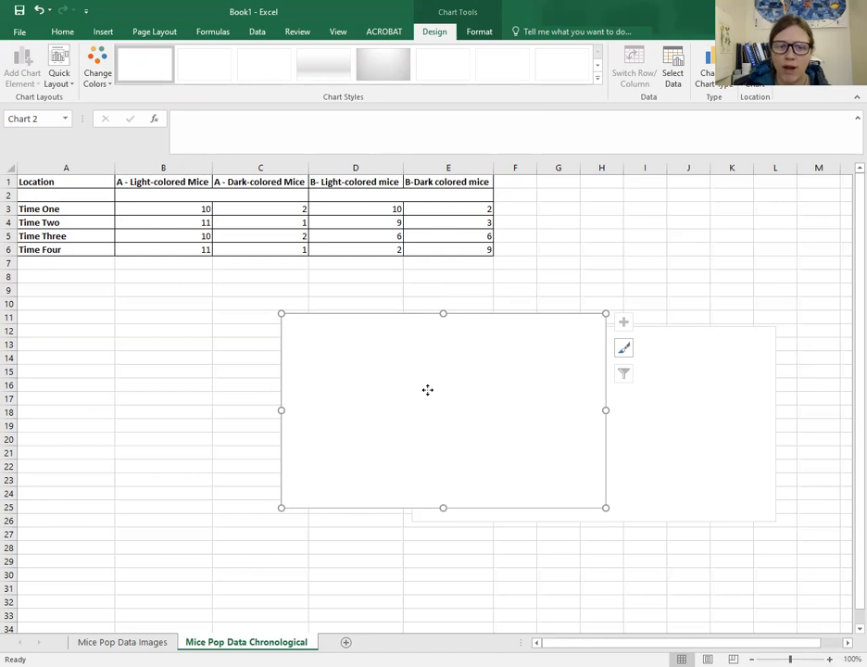
right_click(429, 394)
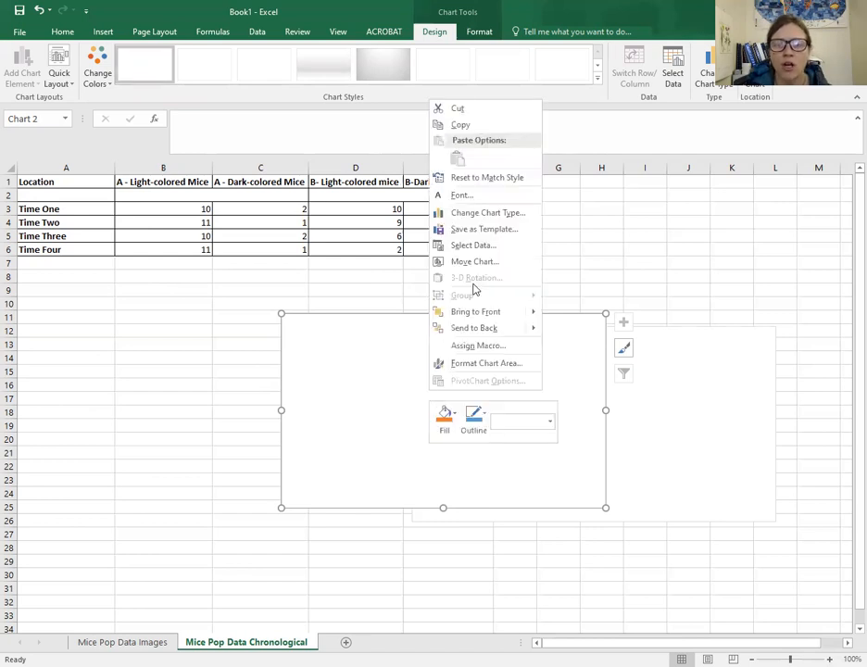
click(474, 245)
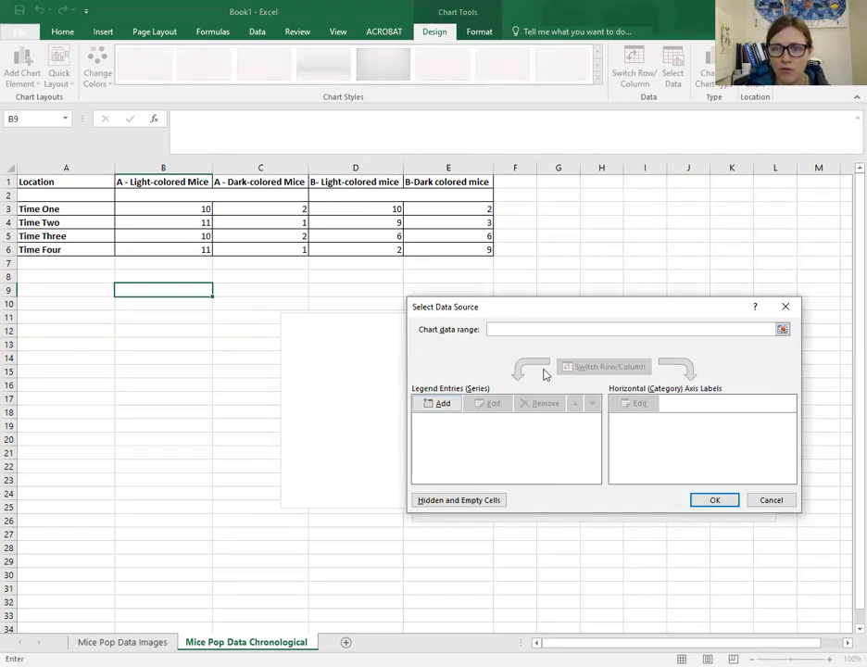
click(721, 500)
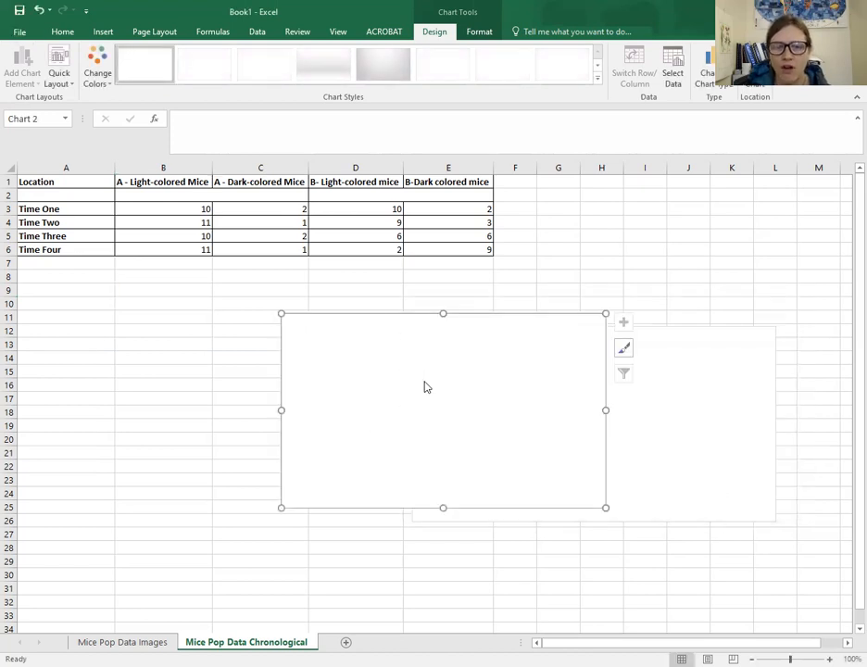
right_click(426, 388)
click(473, 235)
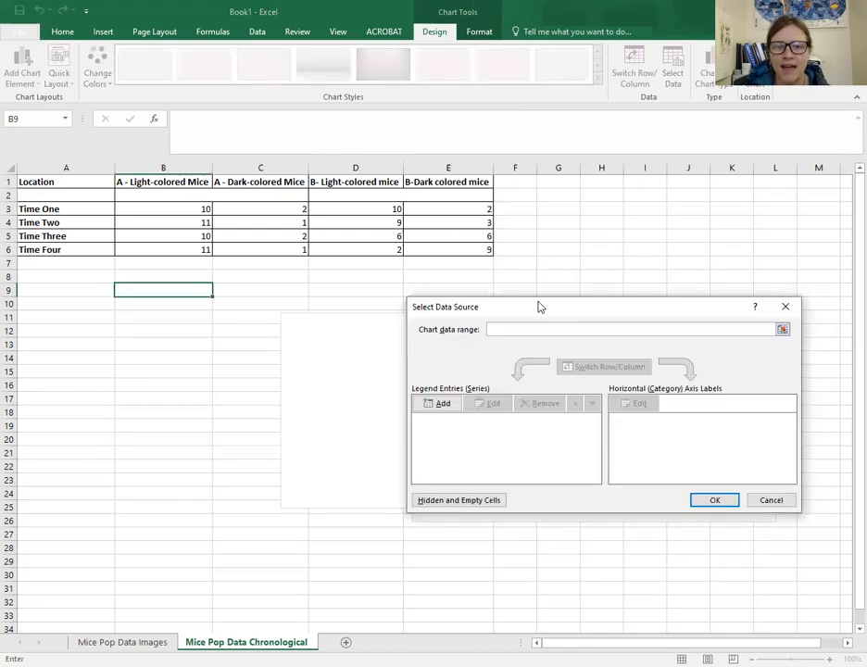
drag(517, 312, 506, 313)
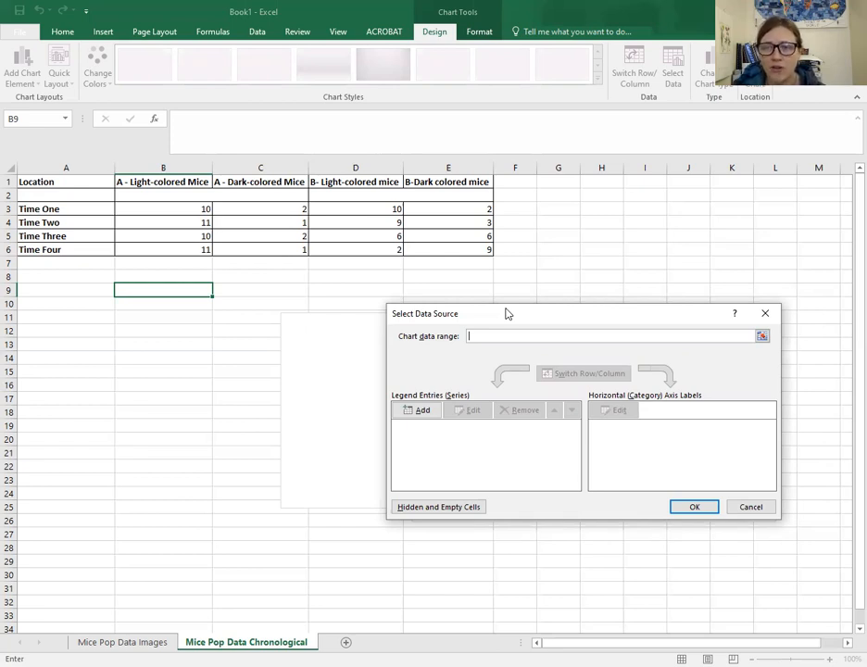
click(422, 413)
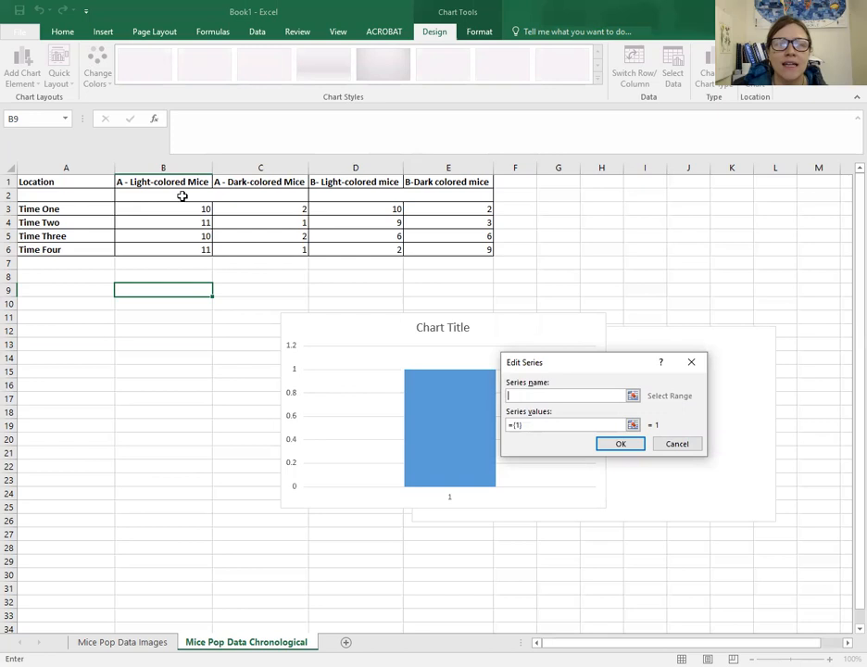
click(183, 196)
text(Light)
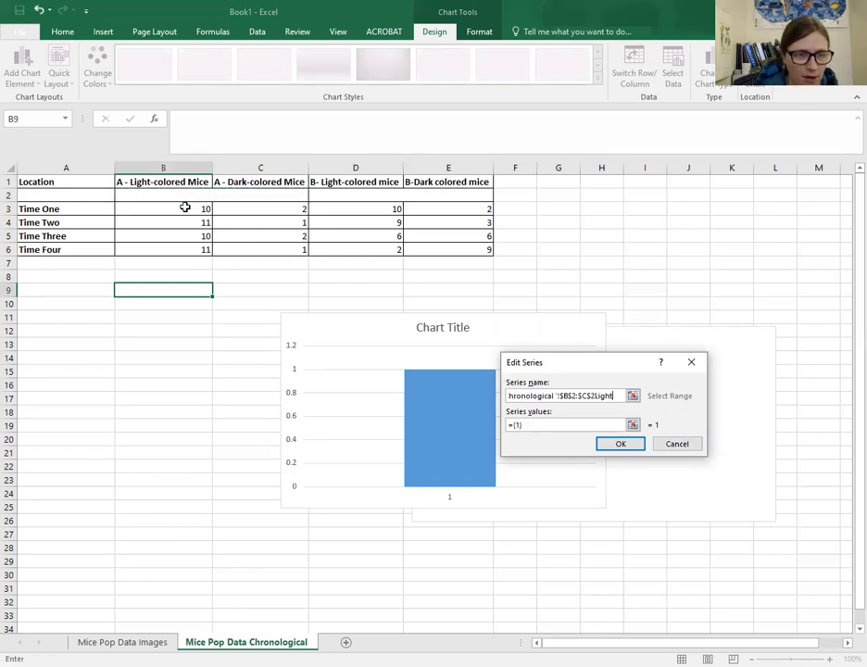
click(678, 445)
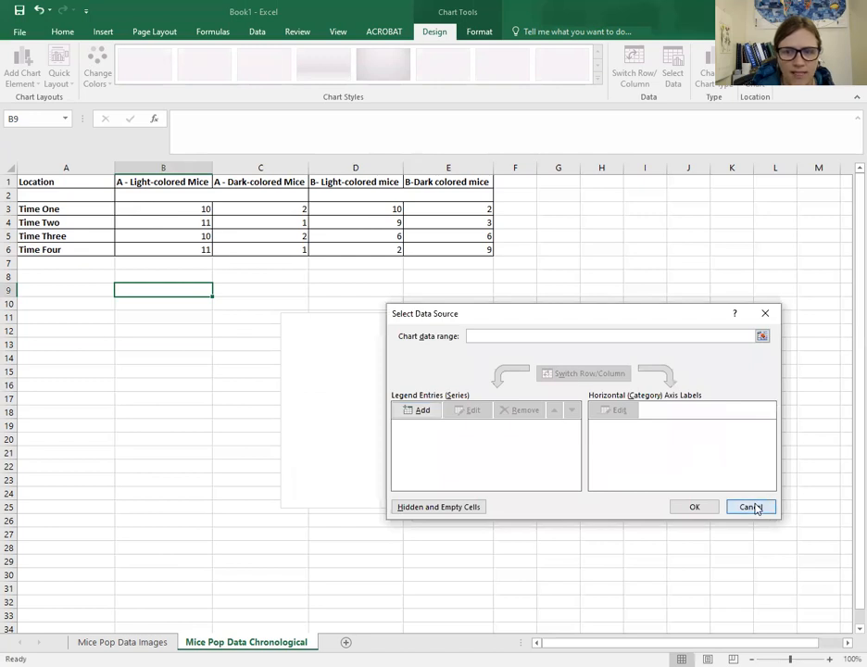
click(756, 509)
- Label the merged row 2 cell under the two location A columns "Light colored Substrate"
click(181, 197)
text(KL)
key(BackSpace)
key(BackSpace)
text(Light colored Su)
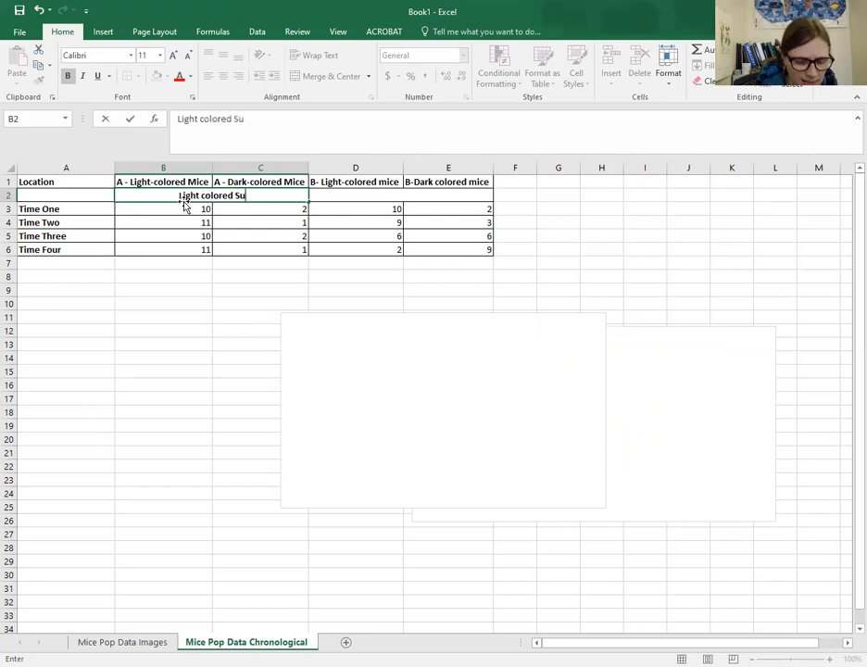
text(bstrate)
- Label the merged row 2 cell under the two location B columns "Dark colored Substrate"
click(422, 200)
text(DArk)
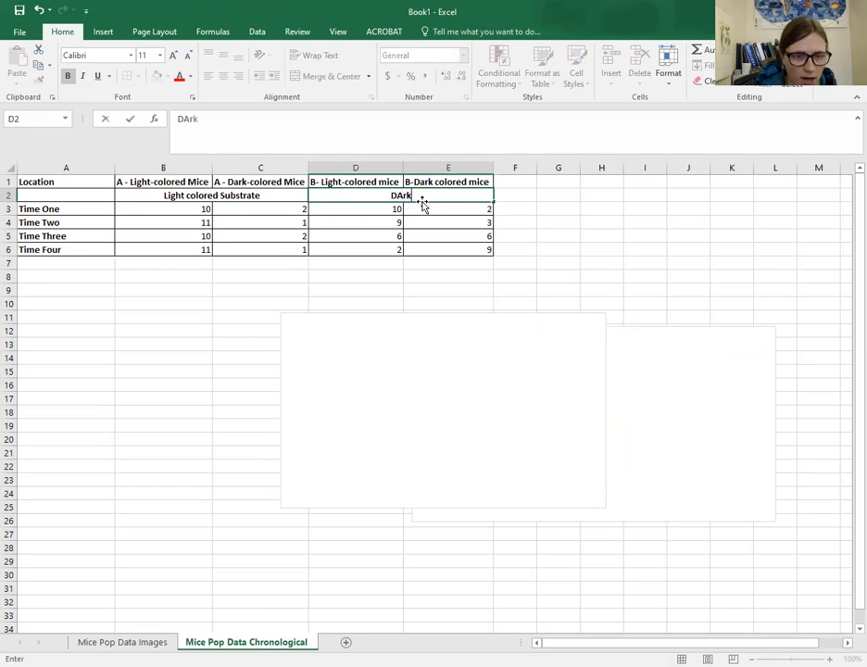
key(BackSpace)
key(BackSpace)
key(BackSpace)
text(a)
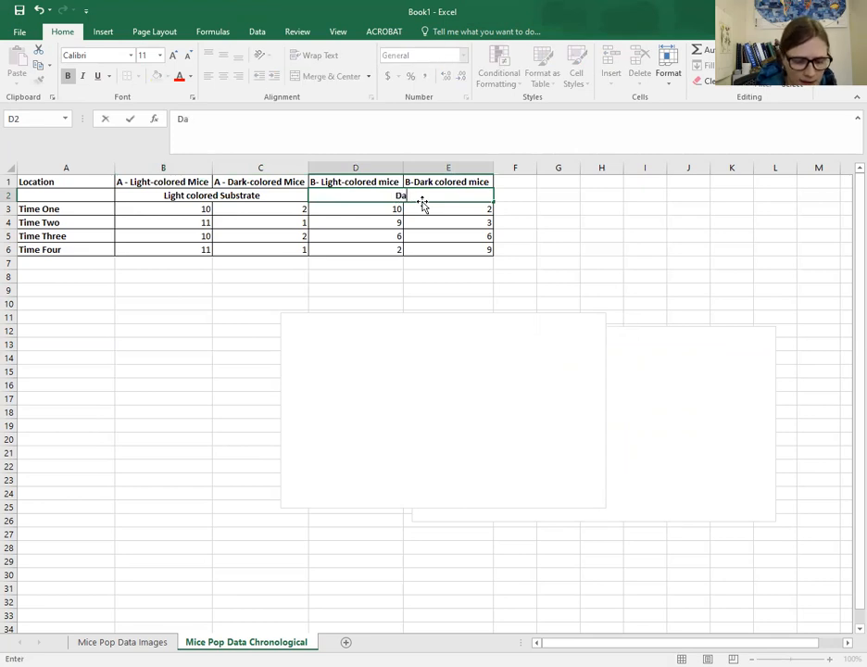
text(rk colored)
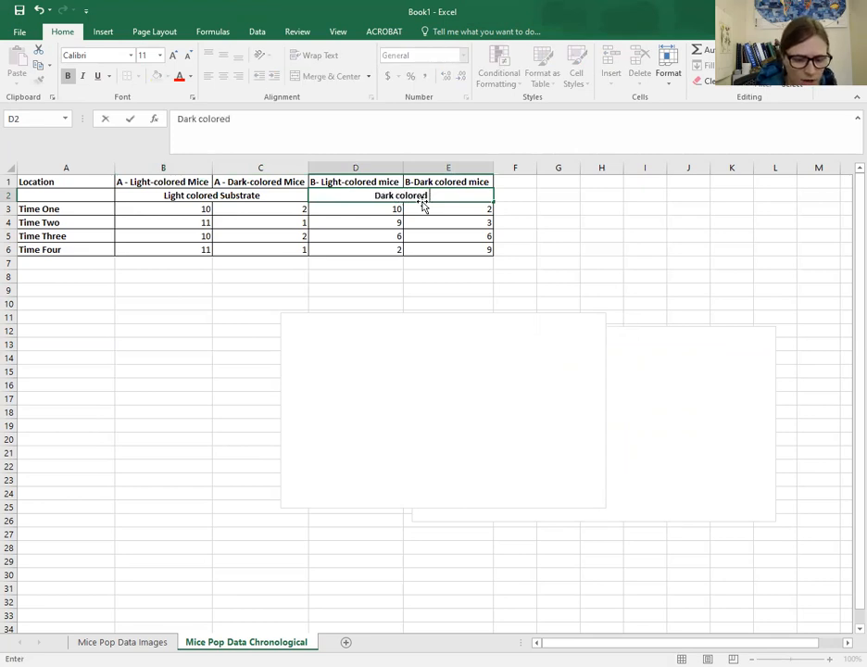
text( Substrate)
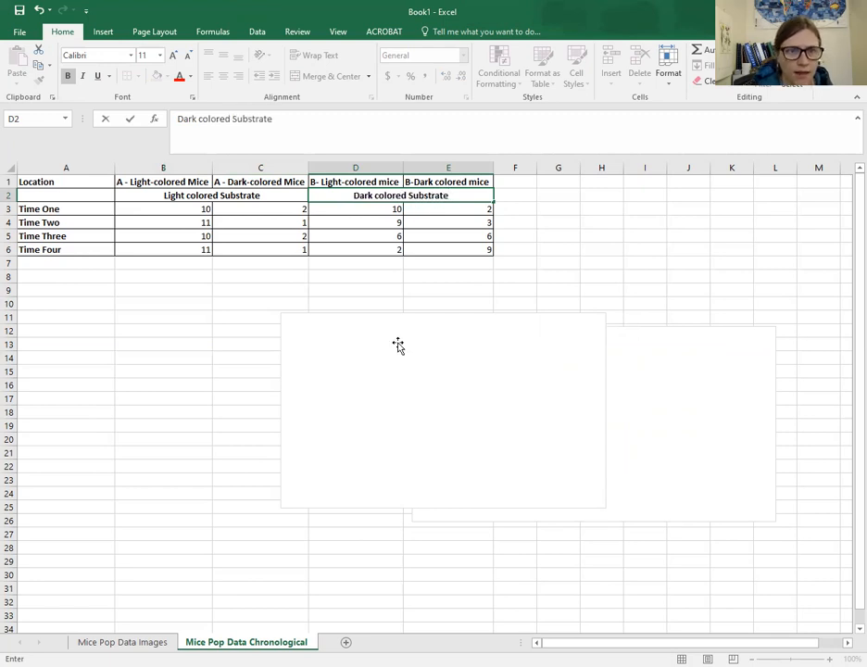
- Add a data series to the front empty chart and name it "Light Substrate - Light Mice"
click(397, 345)
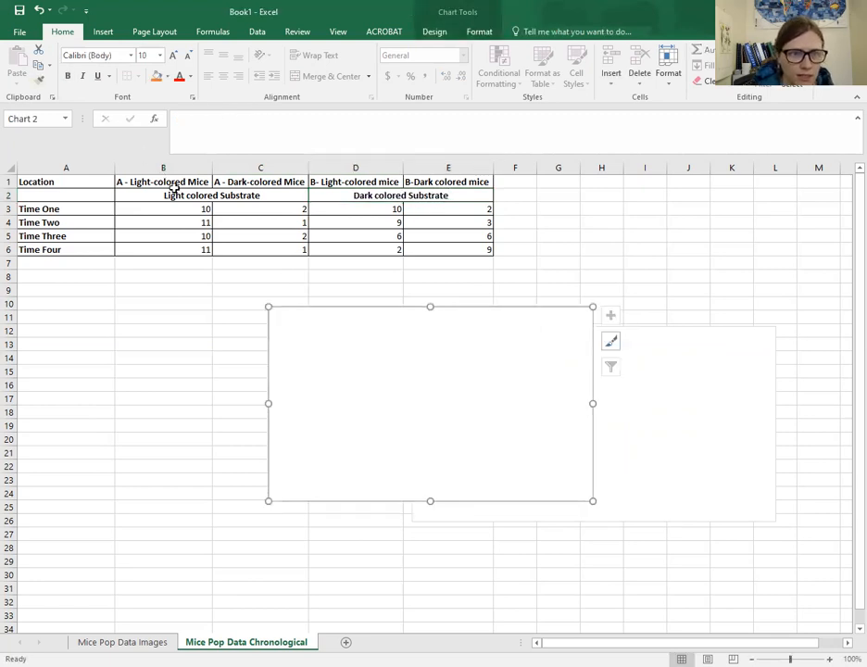
right_click(394, 380)
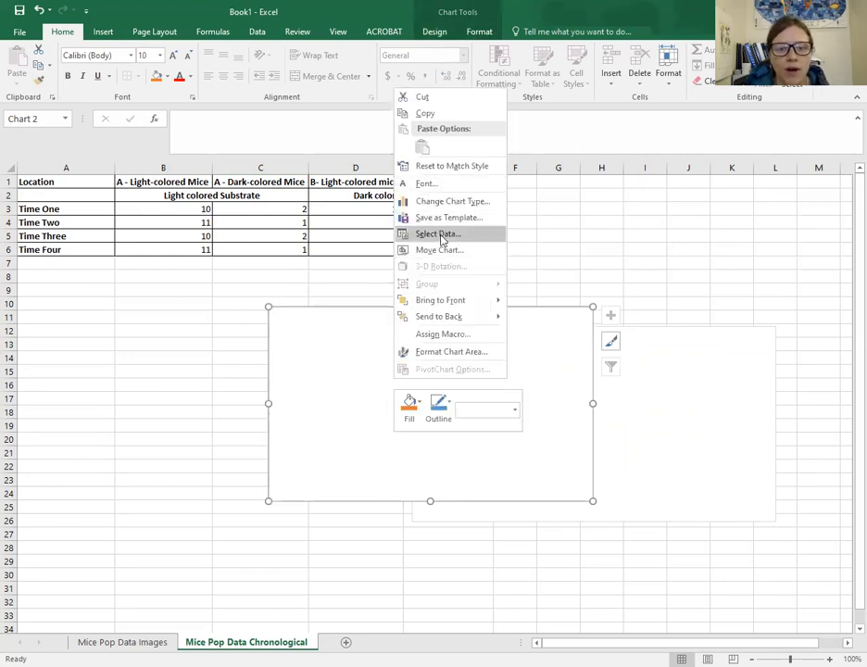
click(441, 241)
click(432, 415)
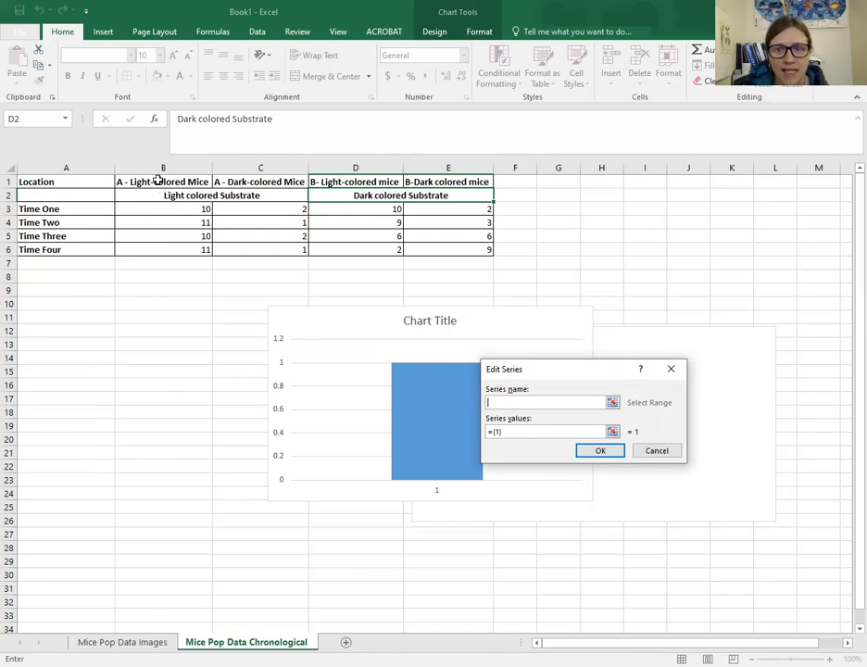
text(L)
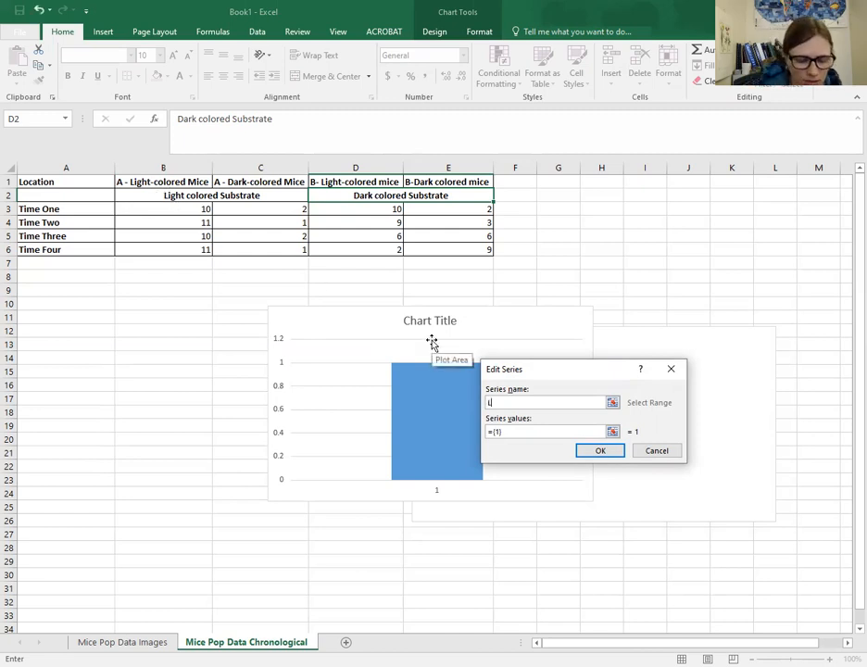
text(ight Subst)
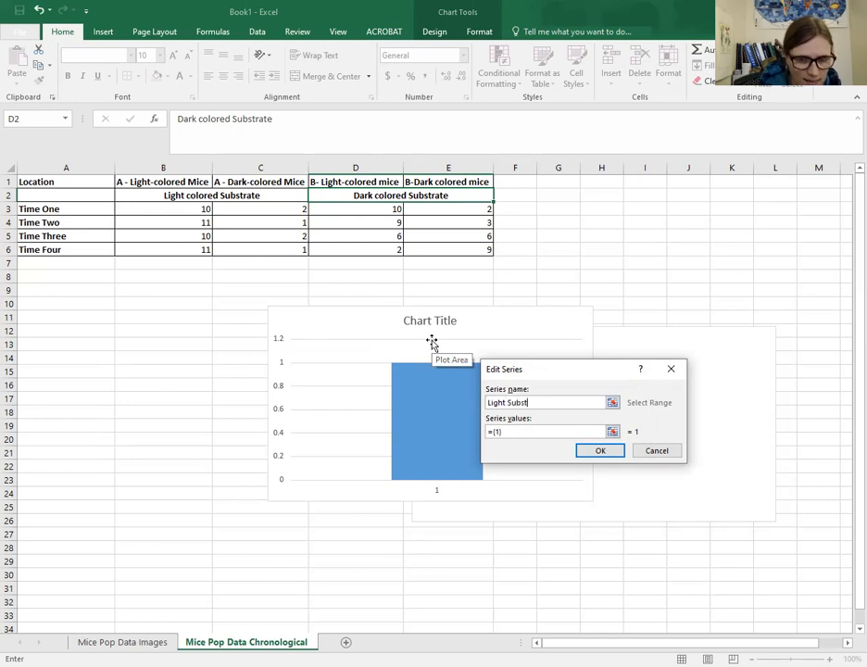
text(rate - Light mice)
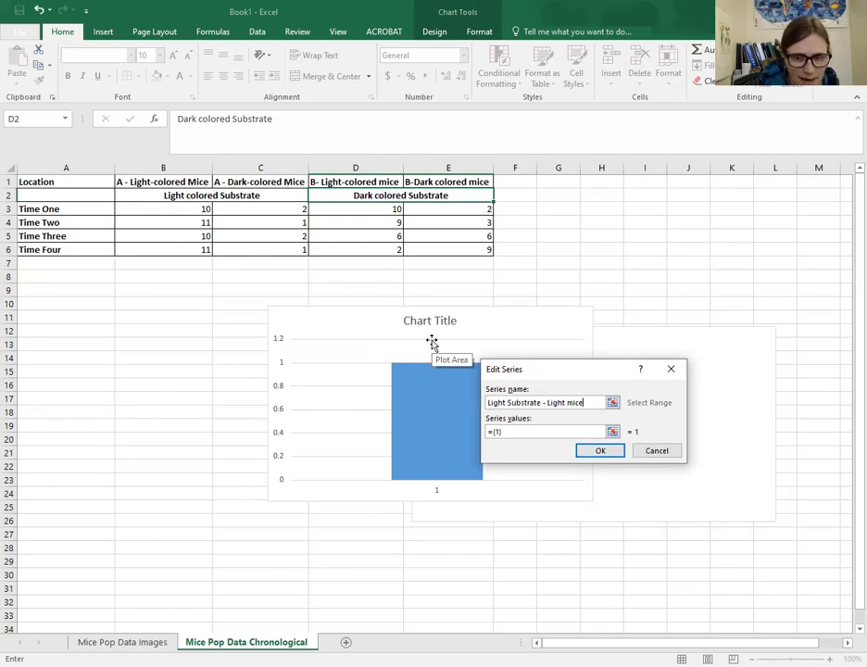
text( Mice)
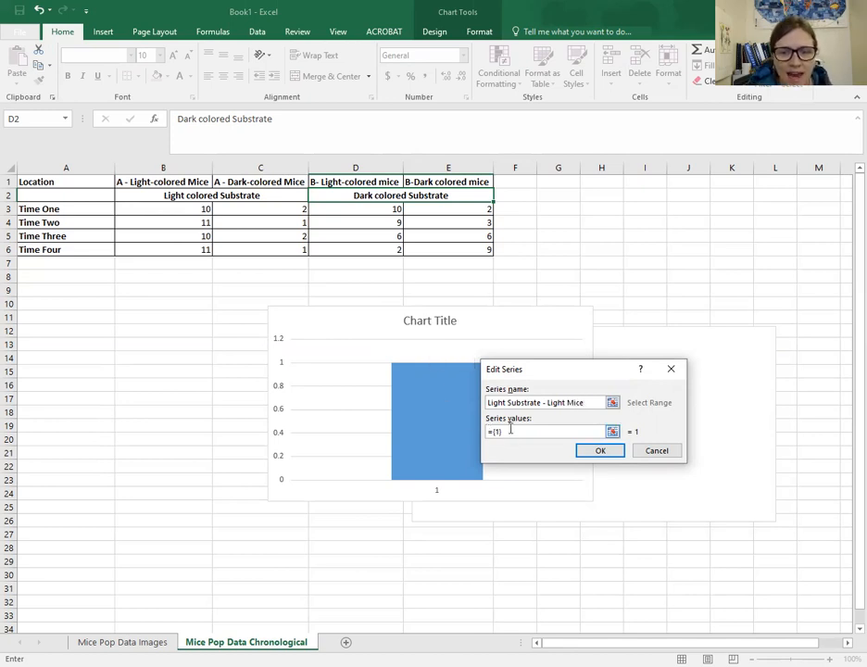
- Set the new series' values to the Time One to Time Four counts in B3:B6 and accept the series
click(510, 431)
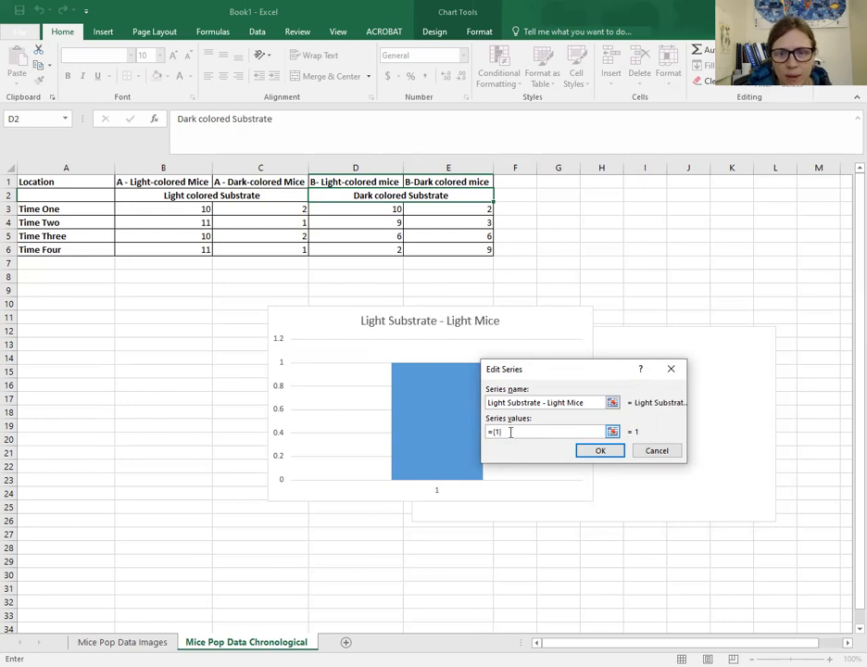
drag(504, 433, 449, 433)
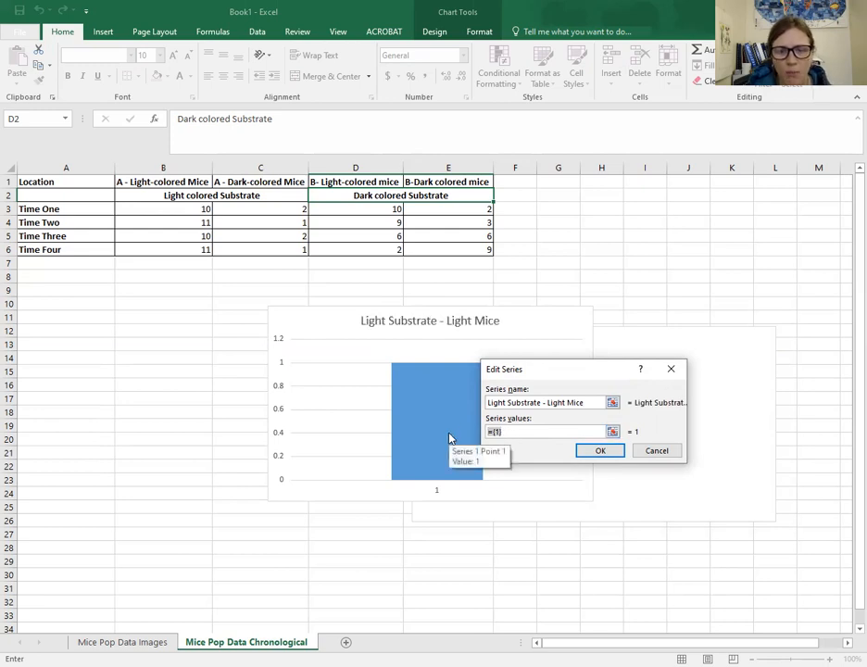
key(BackSpace)
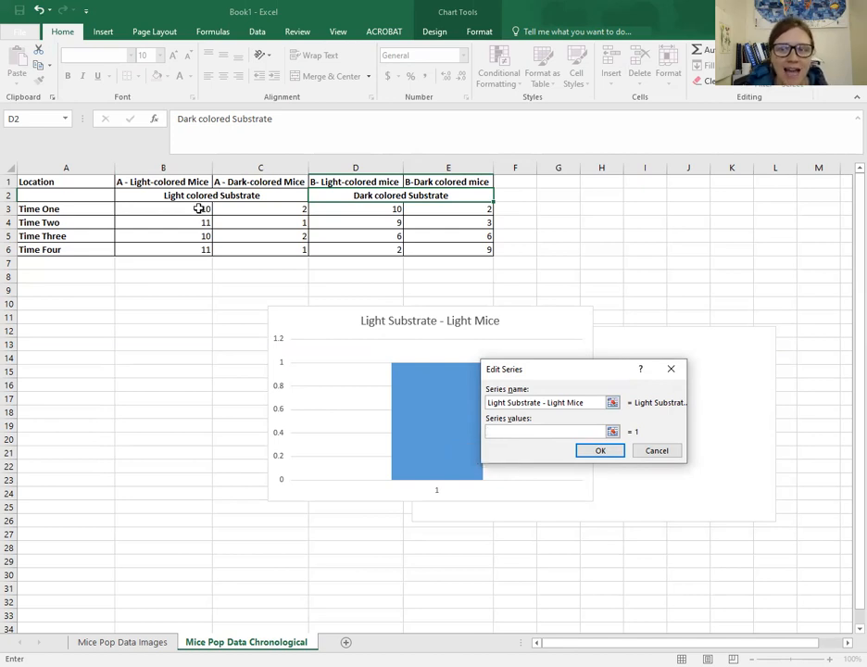
drag(197, 209, 193, 243)
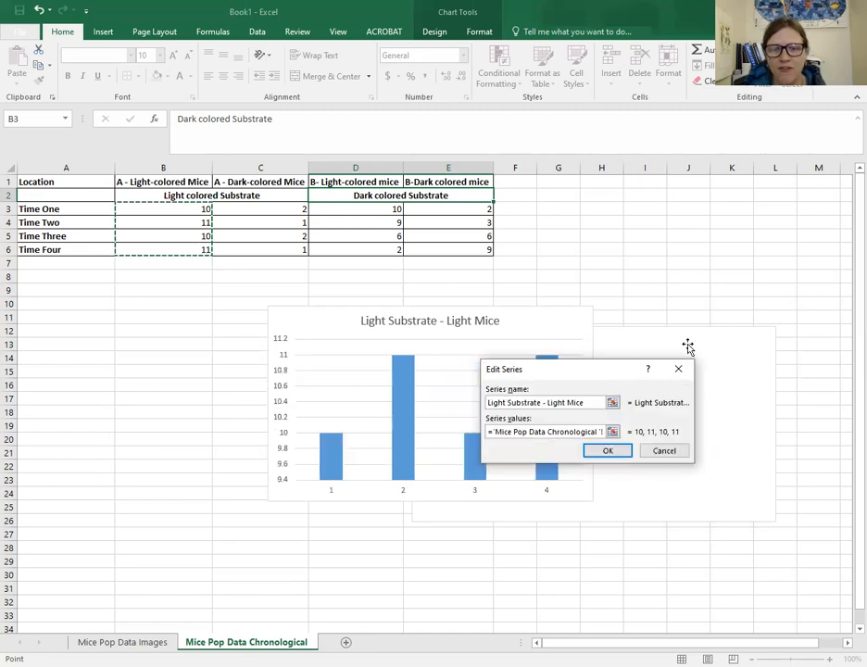
click(618, 452)
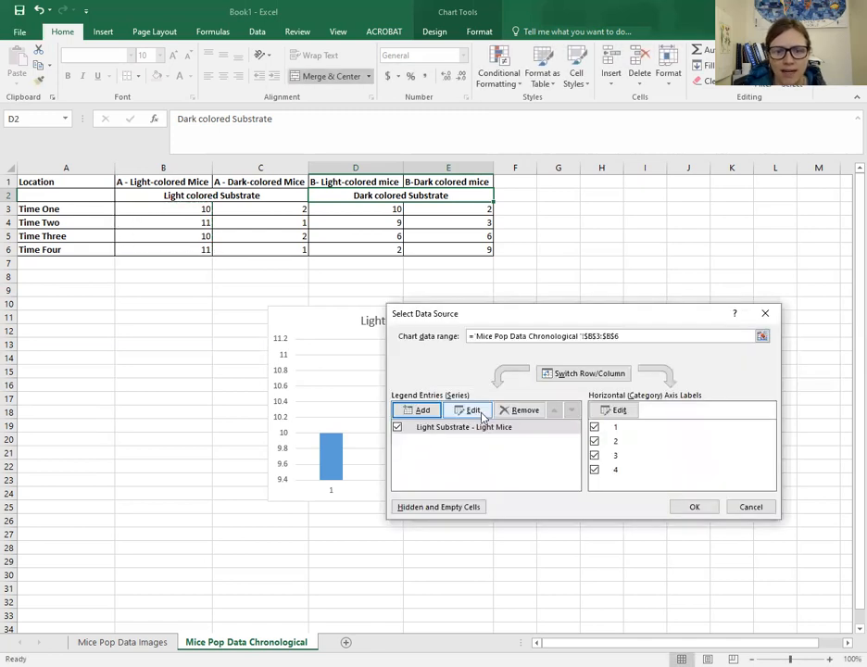
- Add a second data series named "Light Substrate- Dark Mice" with the Time One to Time Four counts in C3:C6 as its values
click(423, 413)
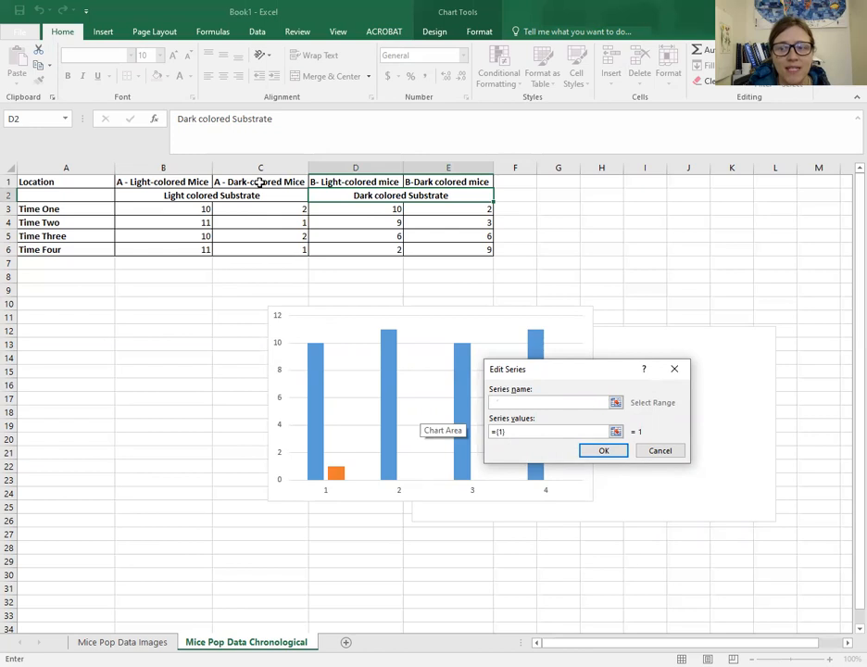
text(Light Substrat)
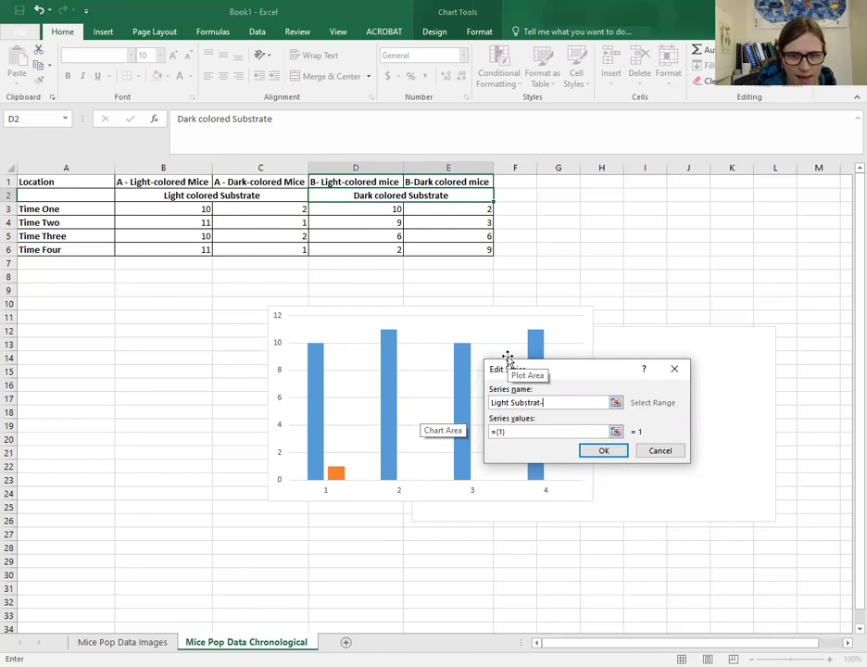
text(e- Dark Mice)
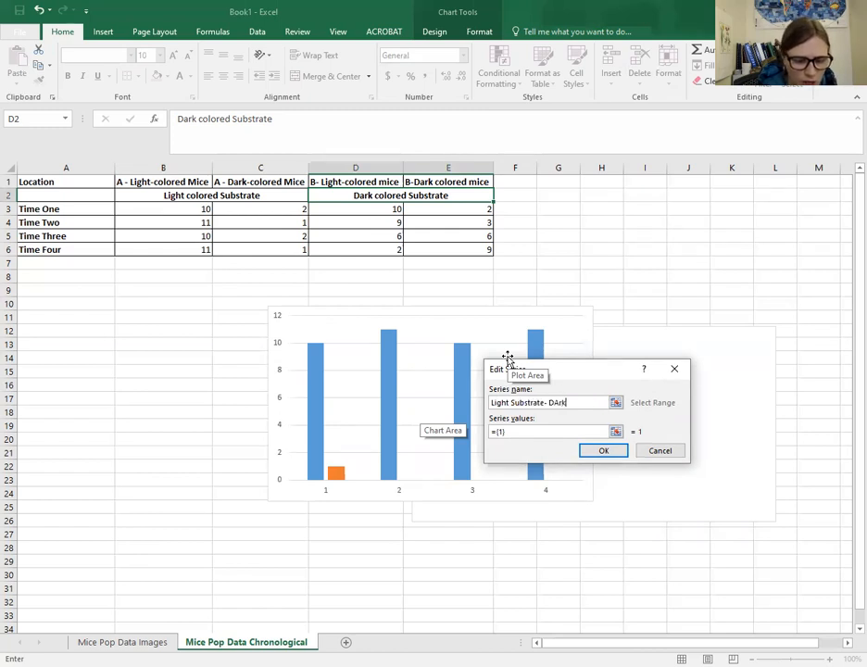
click(492, 433)
key(BackSpace)
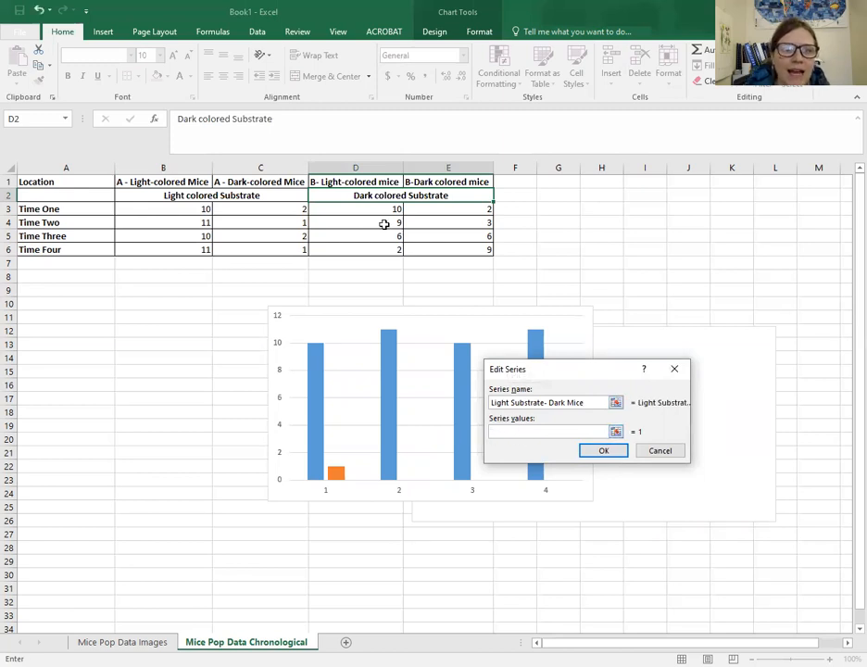
click(280, 209)
drag(280, 209, 284, 248)
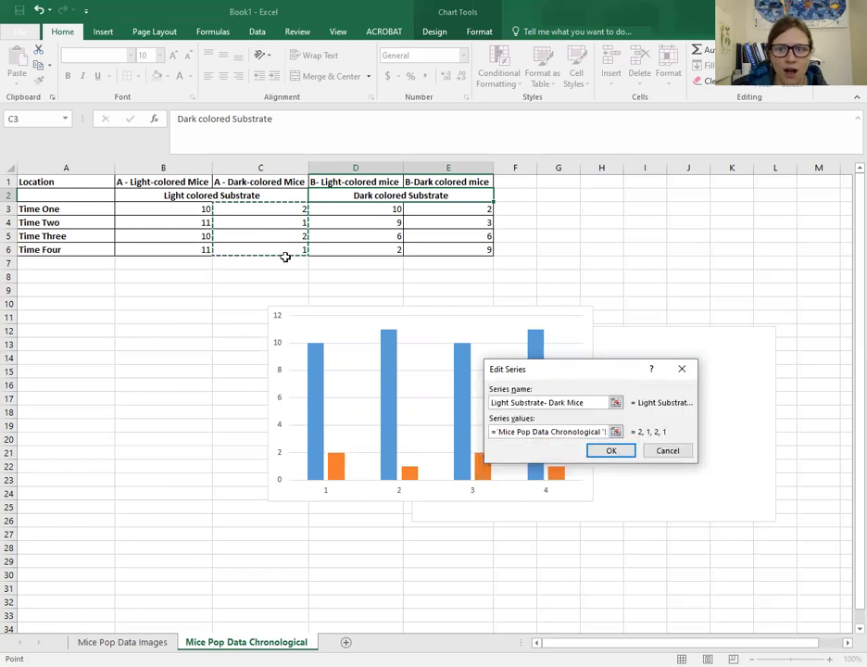
click(619, 452)
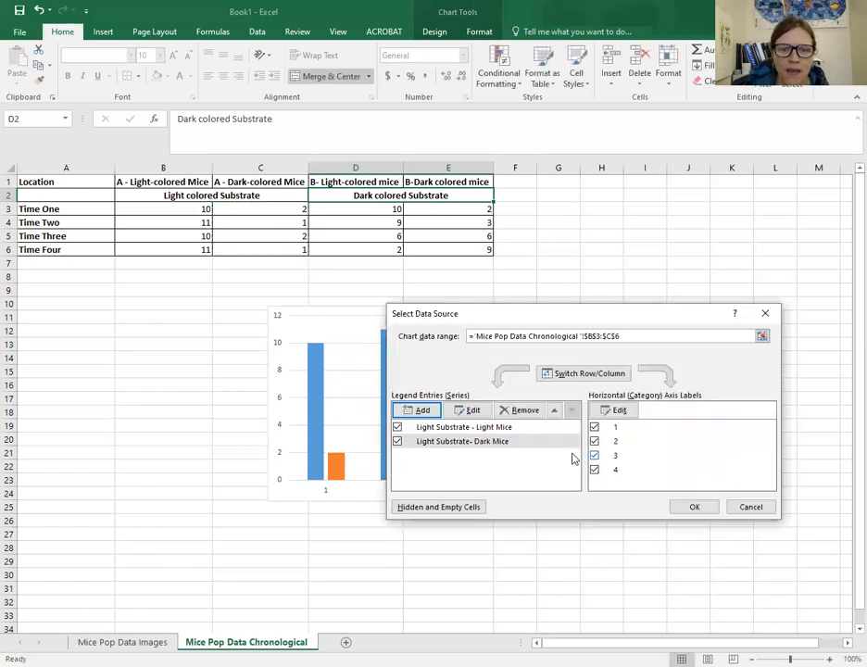
- Add a third data series named "Dark Substrate - Light Mice" with the counts in D3:D6 as its values
click(422, 410)
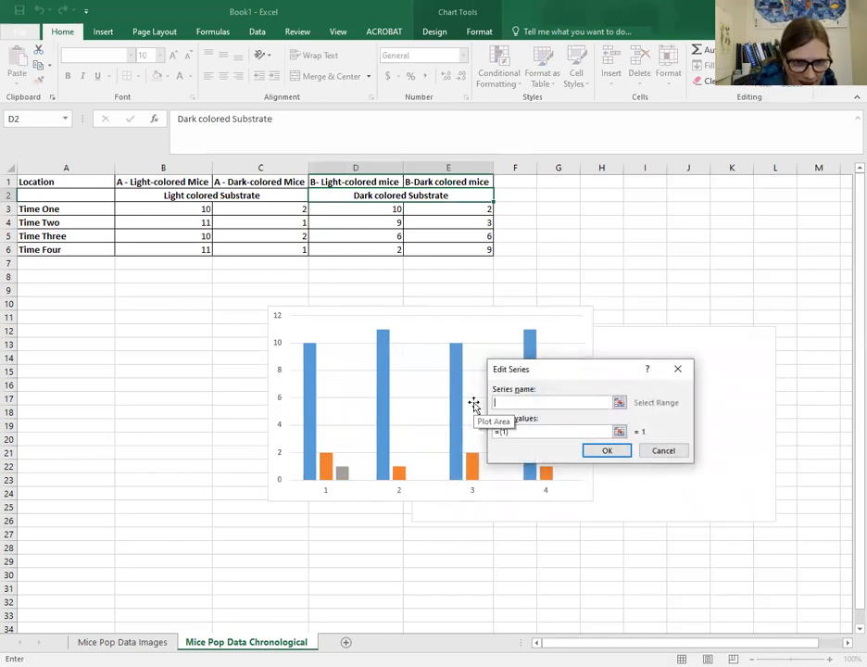
text(DArk)
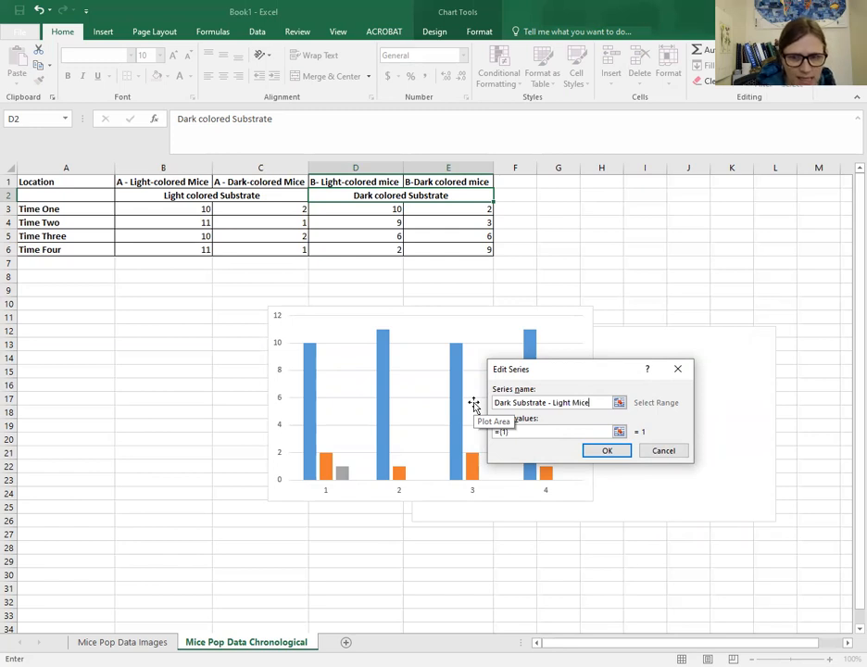
click(535, 431)
key(BackSpace)
click(393, 211)
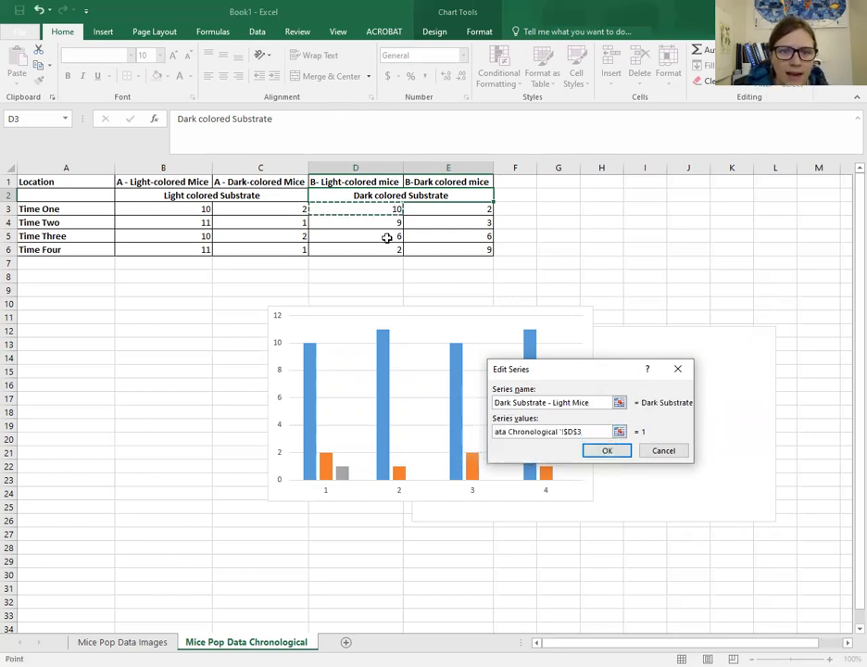
drag(393, 210, 384, 253)
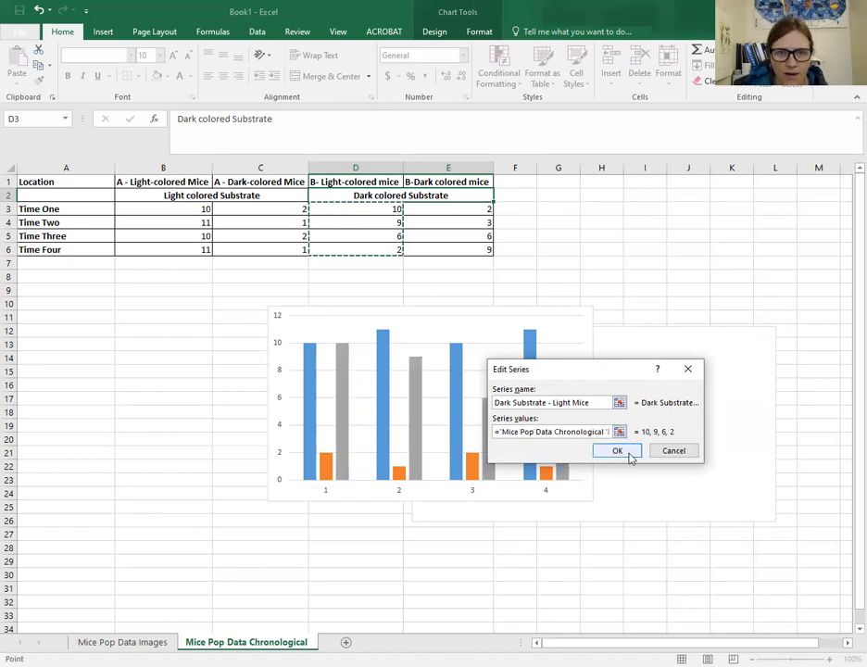
click(630, 456)
- Add a fourth data series named "Dark Substrate - Dark Mice" and accept the chart's data source
click(413, 411)
text(Dark Substrate - Dark Mice)
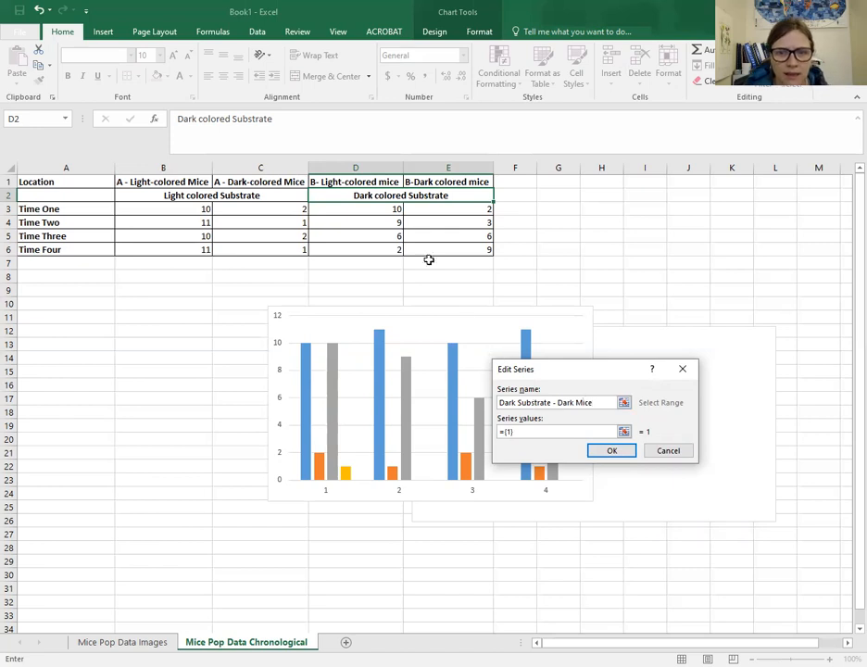
click(443, 211)
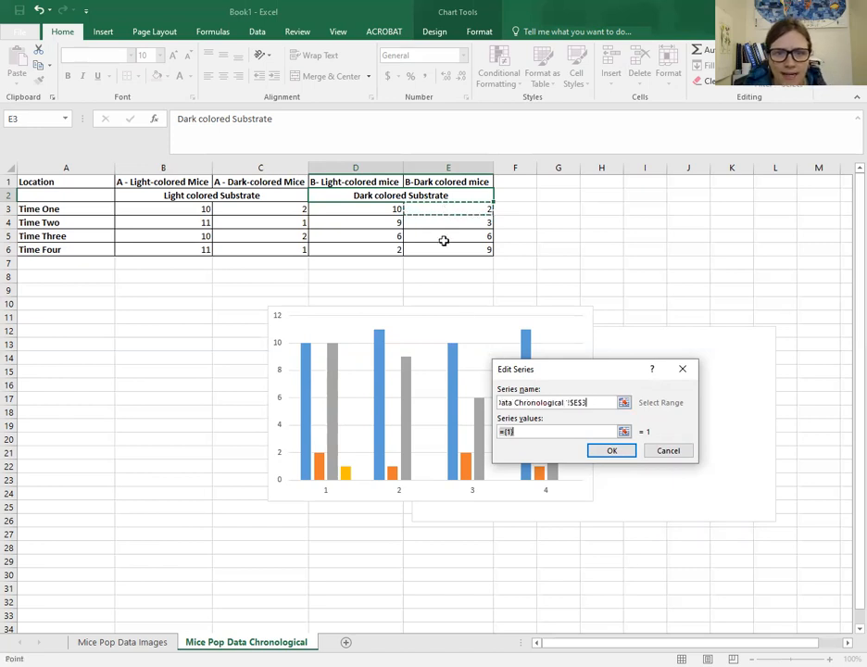
click(623, 454)
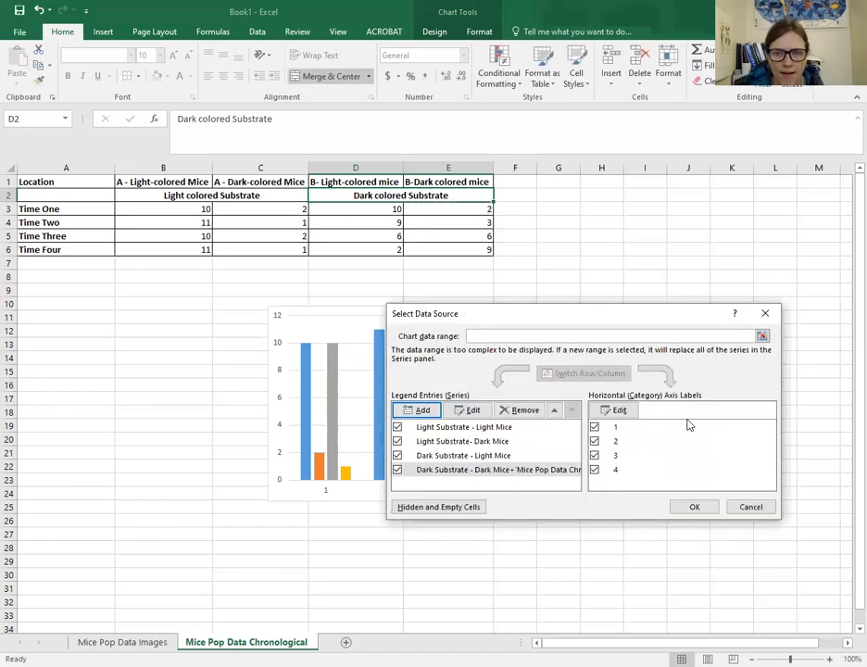
click(694, 507)
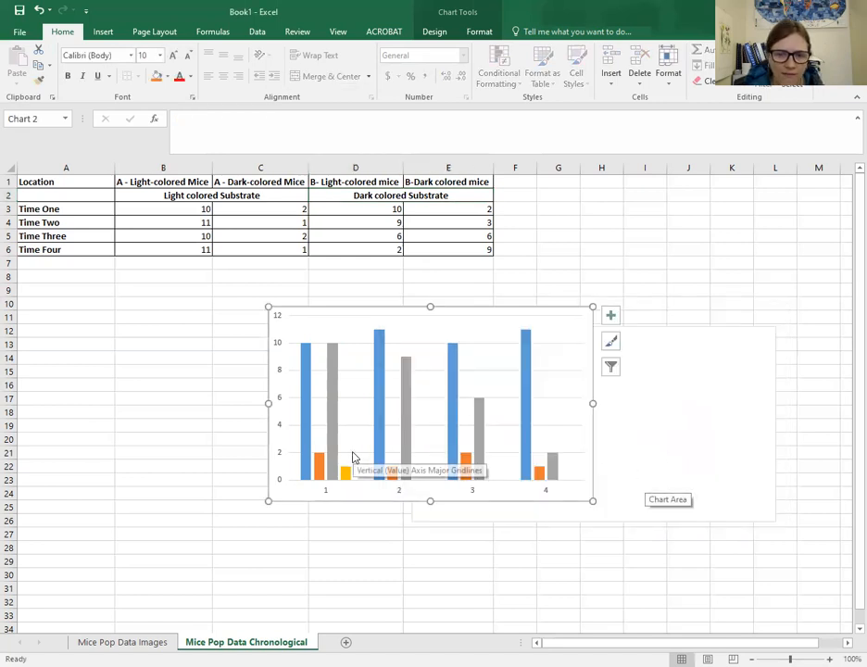
- Reopen the fourth series of the chart for editing and remove the stray cell reference from the end of its name
right_click(362, 397)
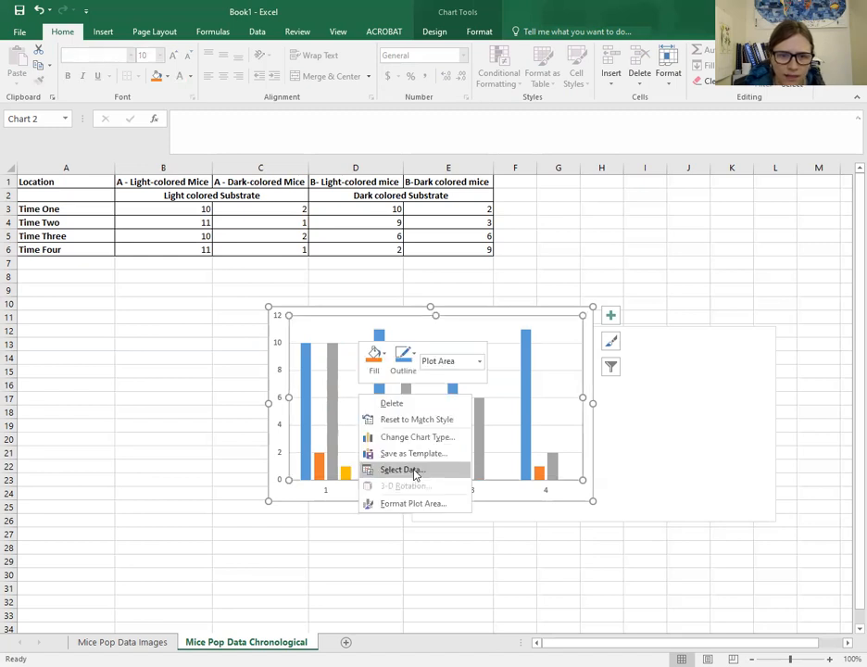
click(415, 474)
click(466, 472)
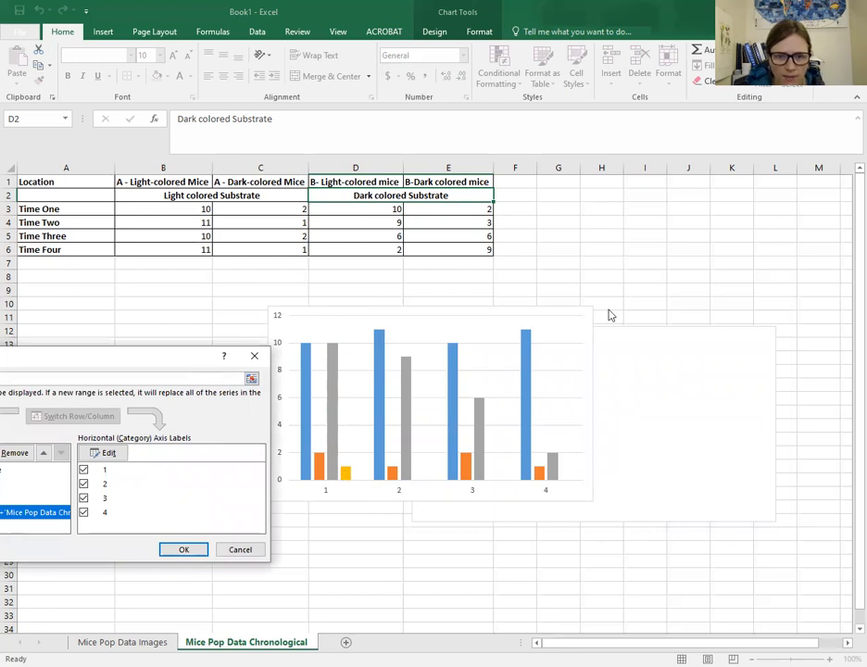
click(417, 335)
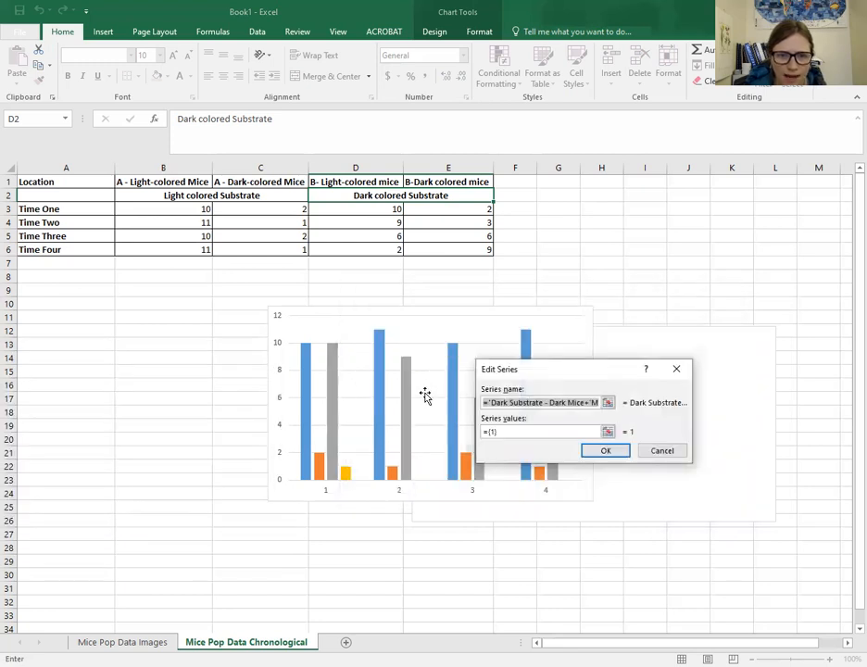
drag(586, 405, 665, 405)
key(BackSpace)
click(606, 450)
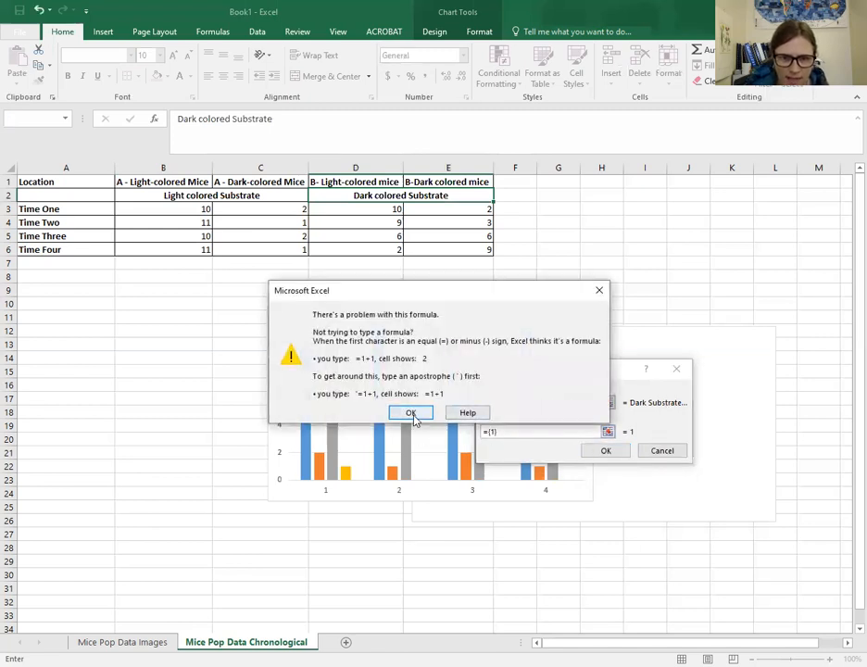
click(410, 413)
click(478, 433)
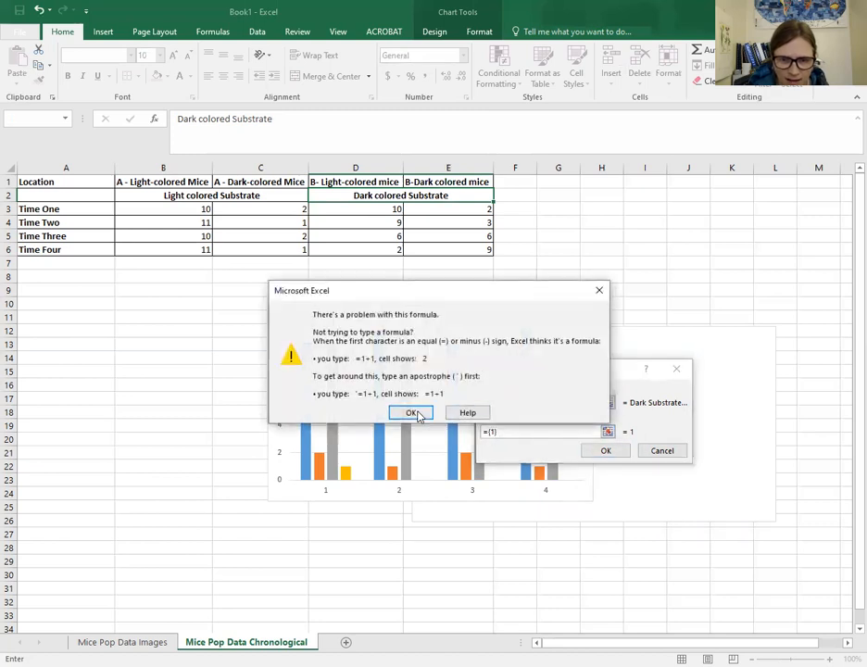
click(410, 412)
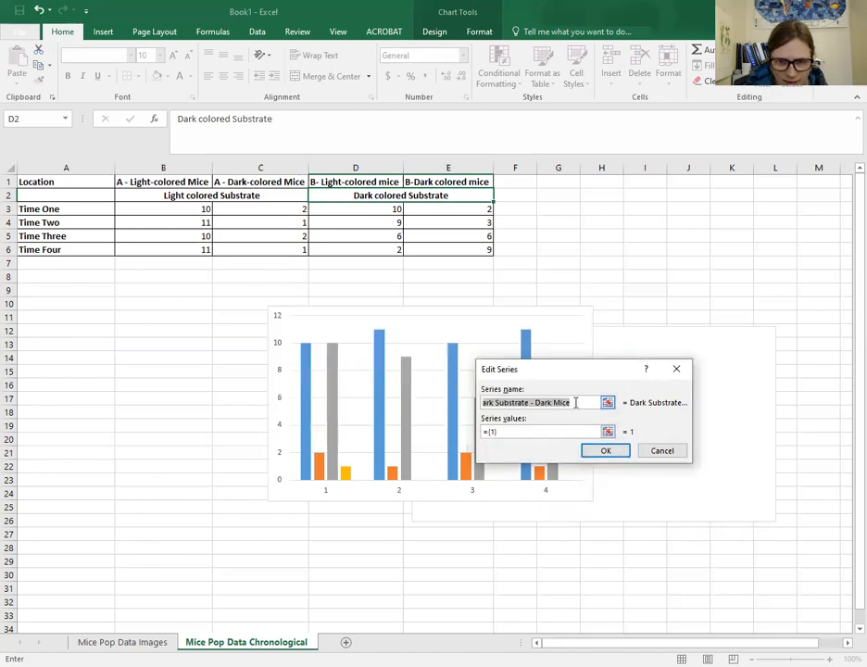
- Remove the leading equals sign and quote from the series name so that it reads "Dark Substrate - Dark Mice"
drag(514, 403, 453, 402)
click(491, 402)
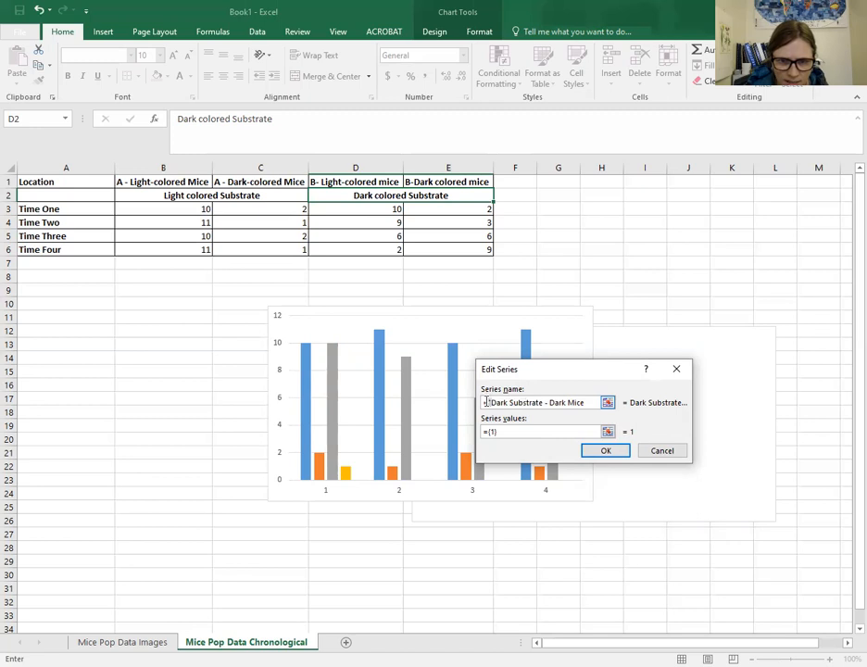
key(BackSpace)
key(BackSpace)
- Set the fourth series' values to the counts in E3:E6, accept the data source and deselect the chart
drag(507, 431, 424, 433)
key(BackSpace)
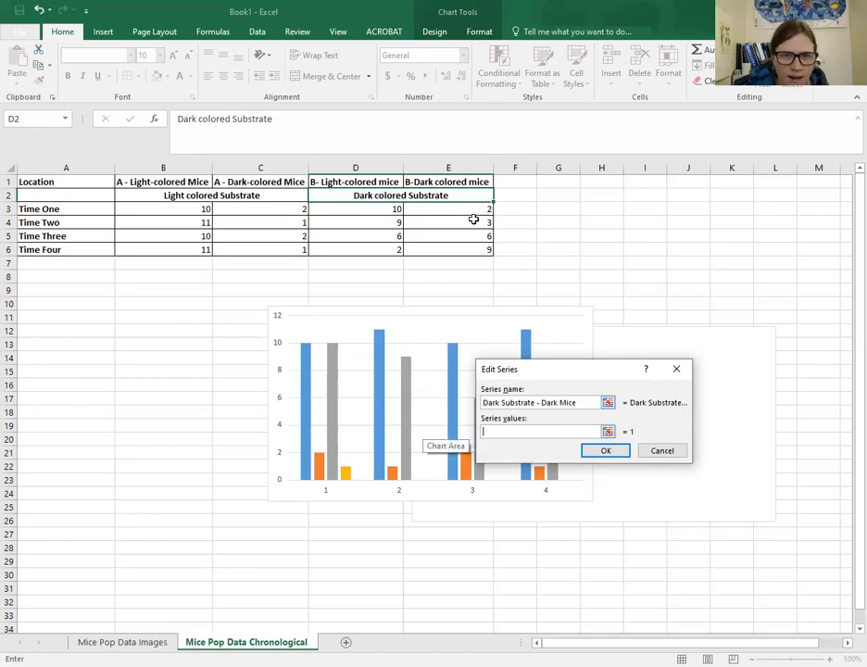
click(471, 212)
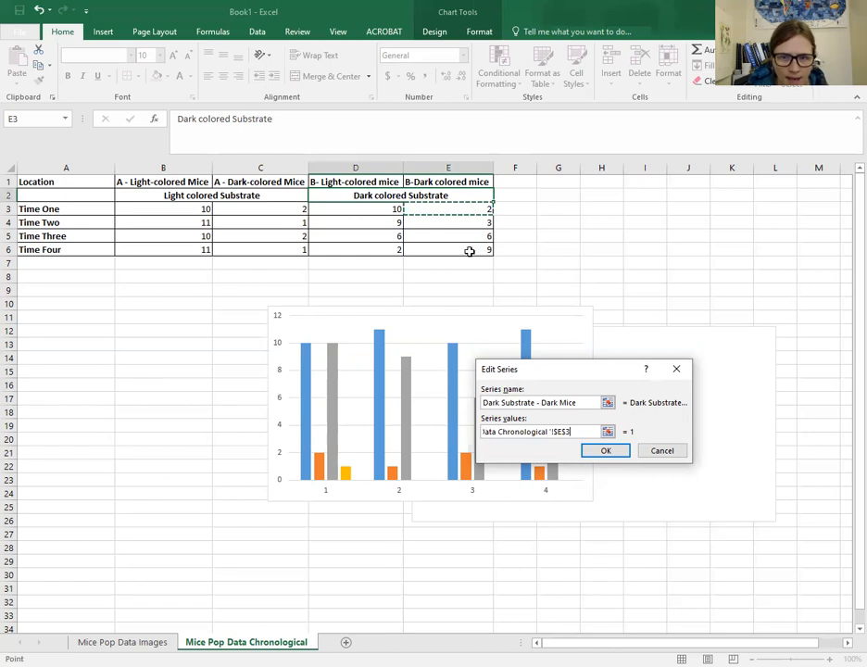
shift+click(470, 252)
click(574, 438)
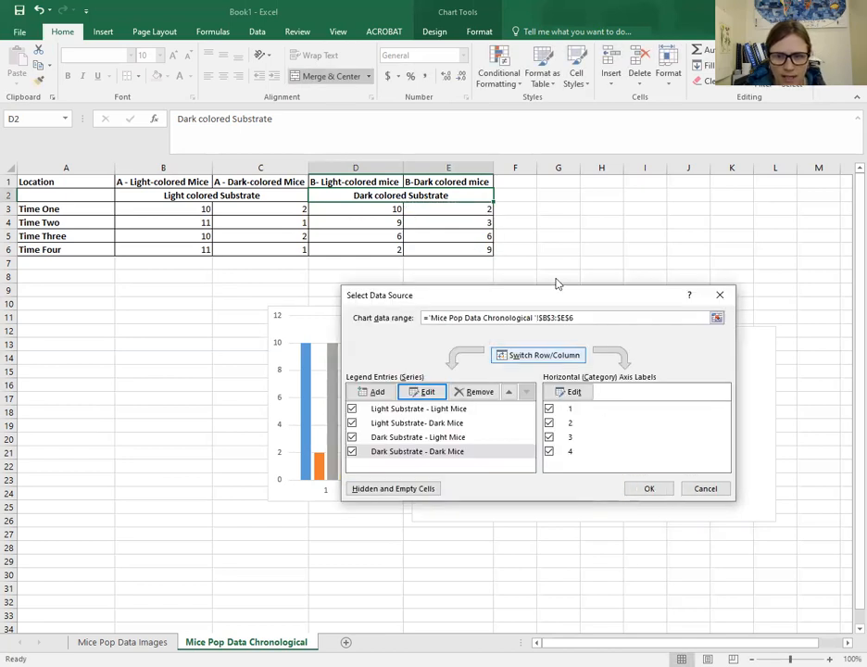
click(649, 488)
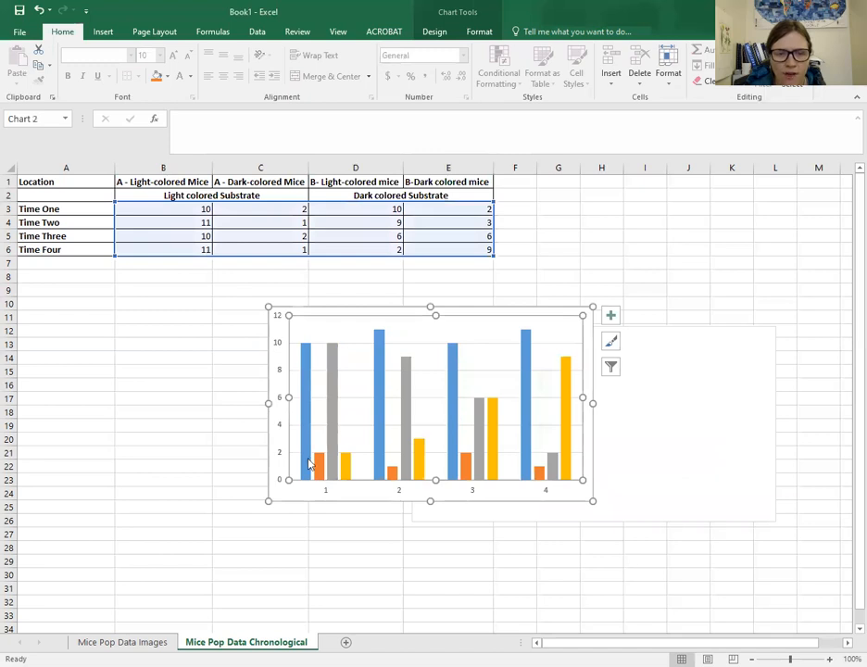
click(317, 465)
click(412, 534)
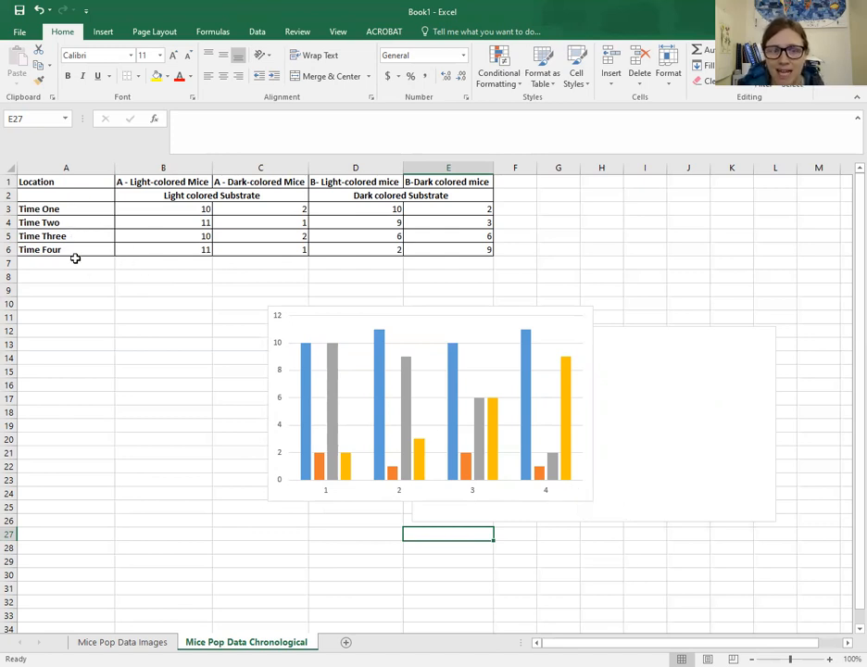
- Set the chart's horizontal axis labels to the Time One to Time Four names in A3:A6 and accept the data source
right_click(425, 408)
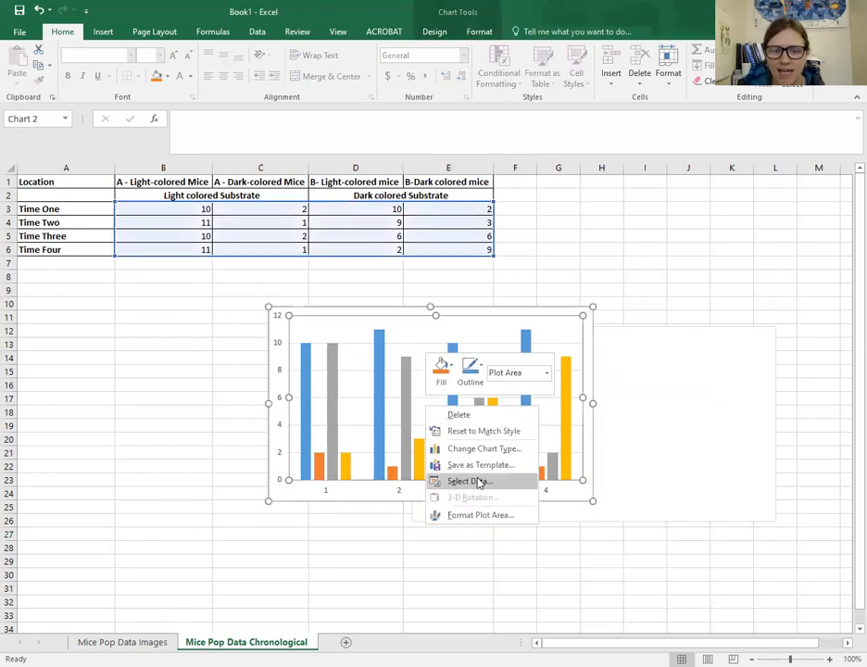
click(480, 481)
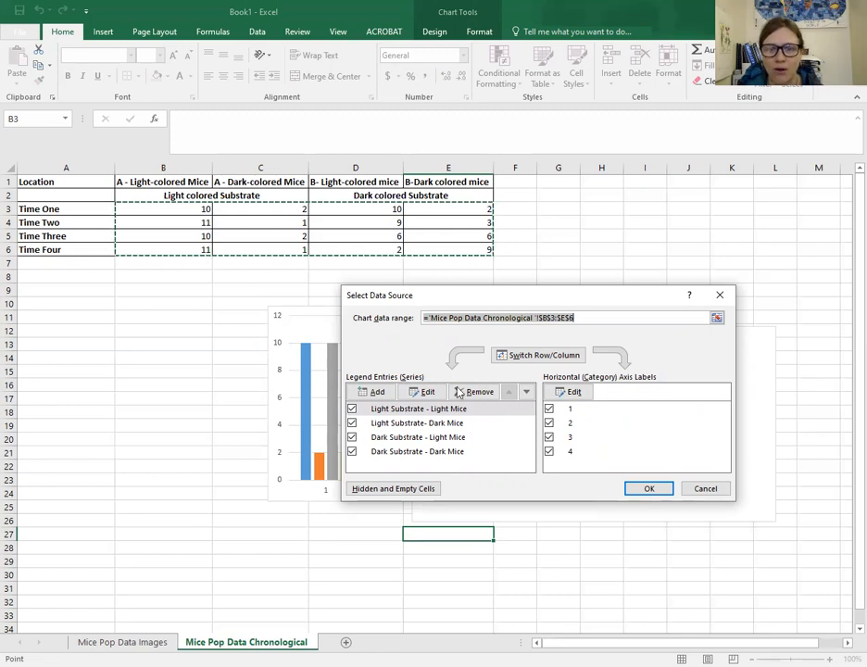
click(576, 392)
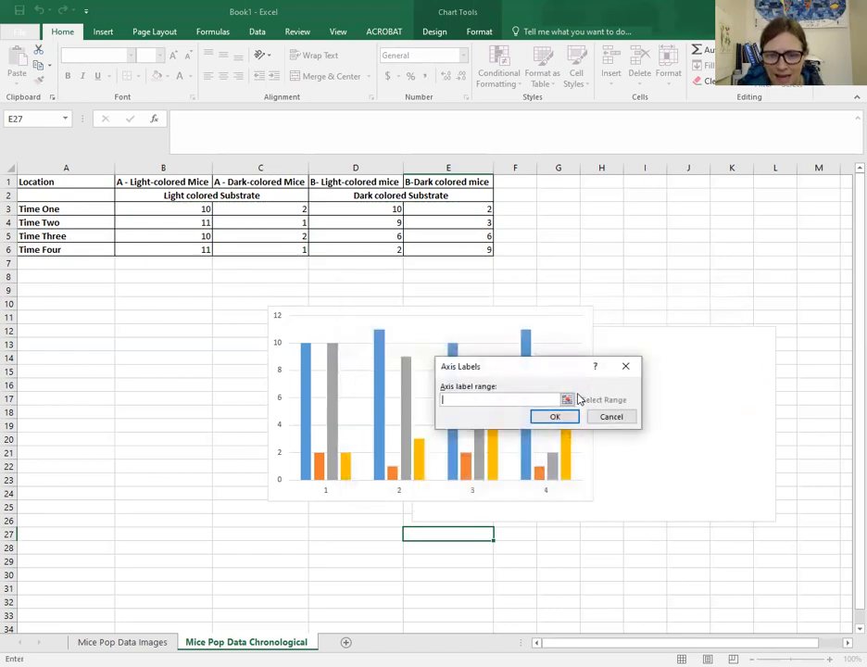
drag(58, 209, 67, 247)
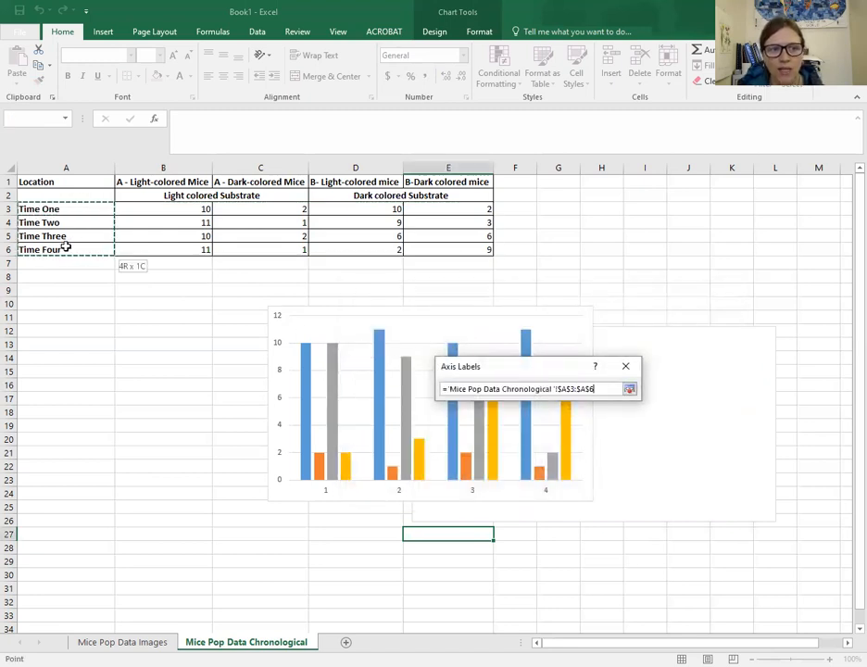
drag(67, 247, 67, 247)
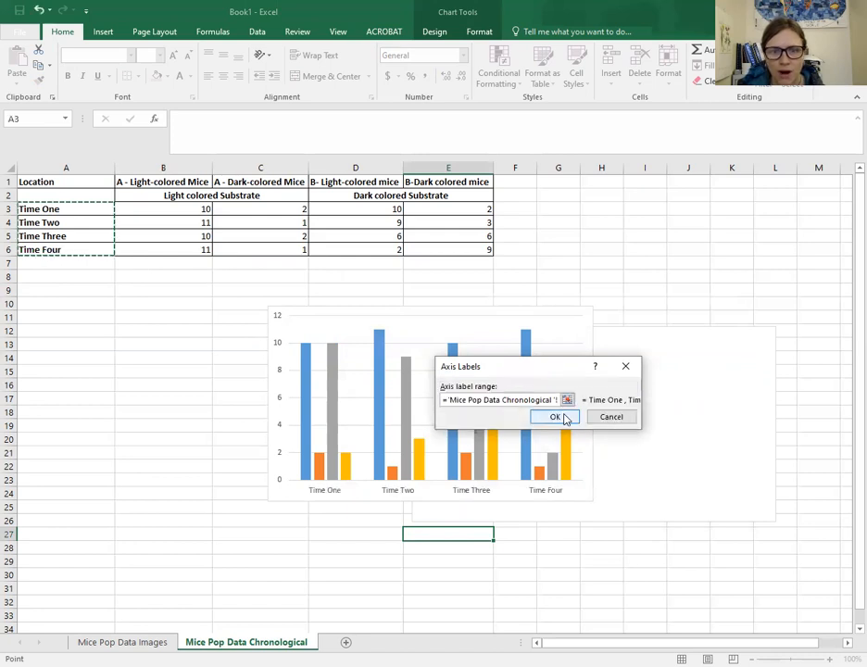
click(563, 416)
click(649, 489)
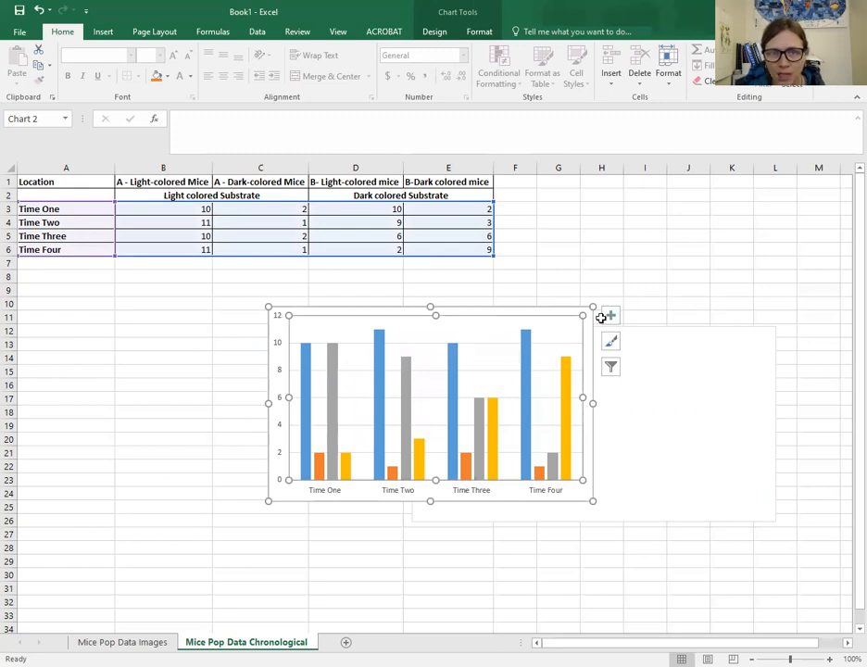
click(725, 260)
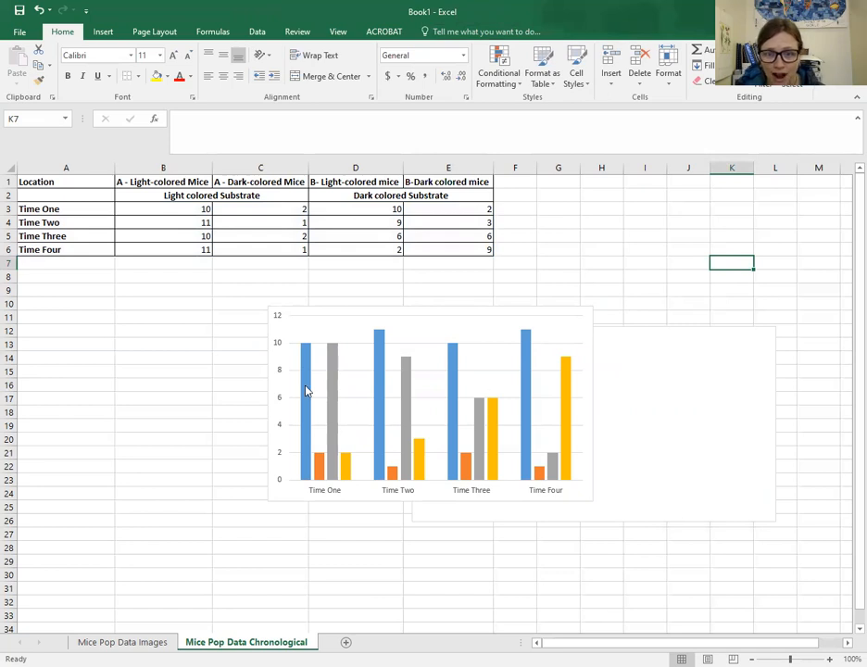
- Add axis titles, a chart title and a legend to the chart, and enlarge it to reach column K and row 29
click(474, 372)
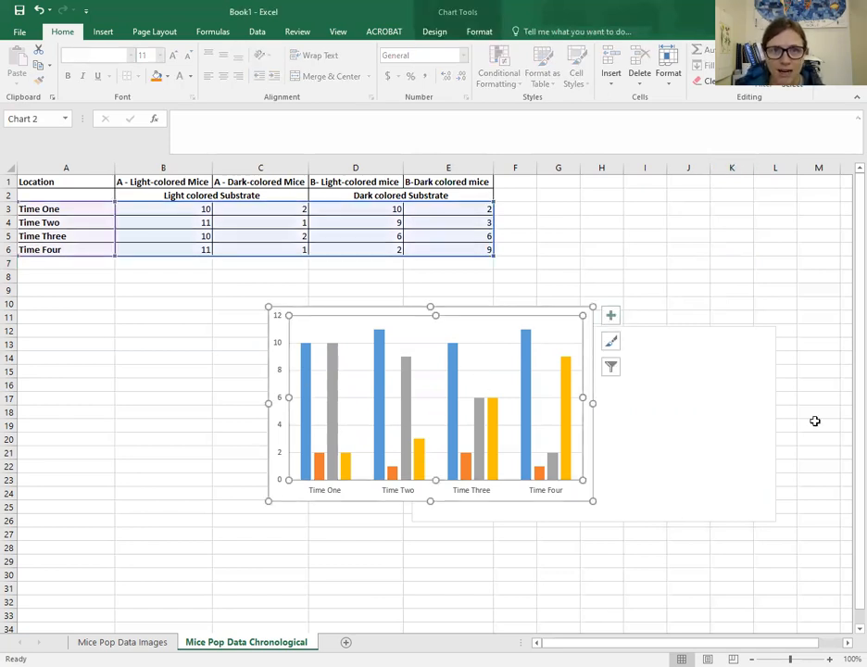
click(479, 32)
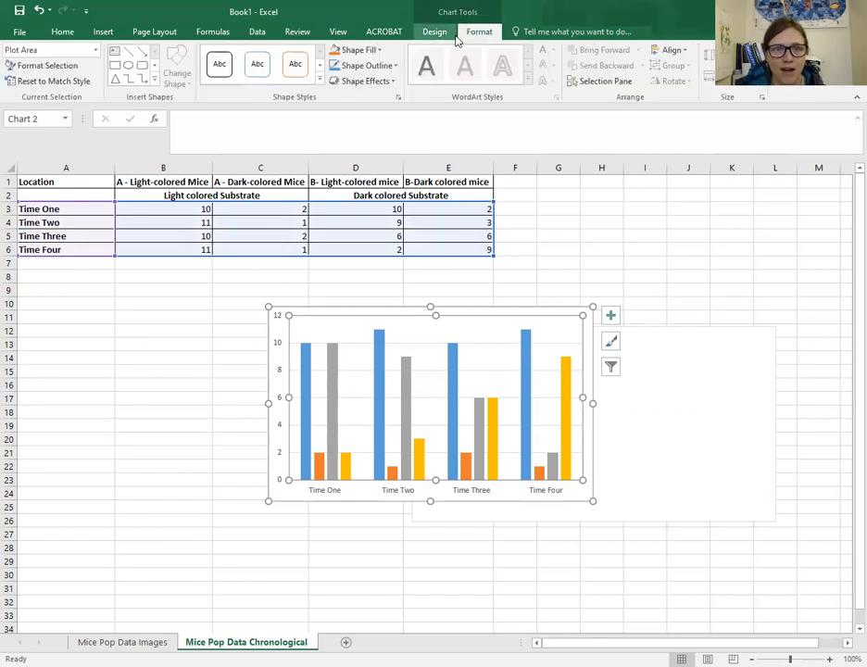
click(441, 35)
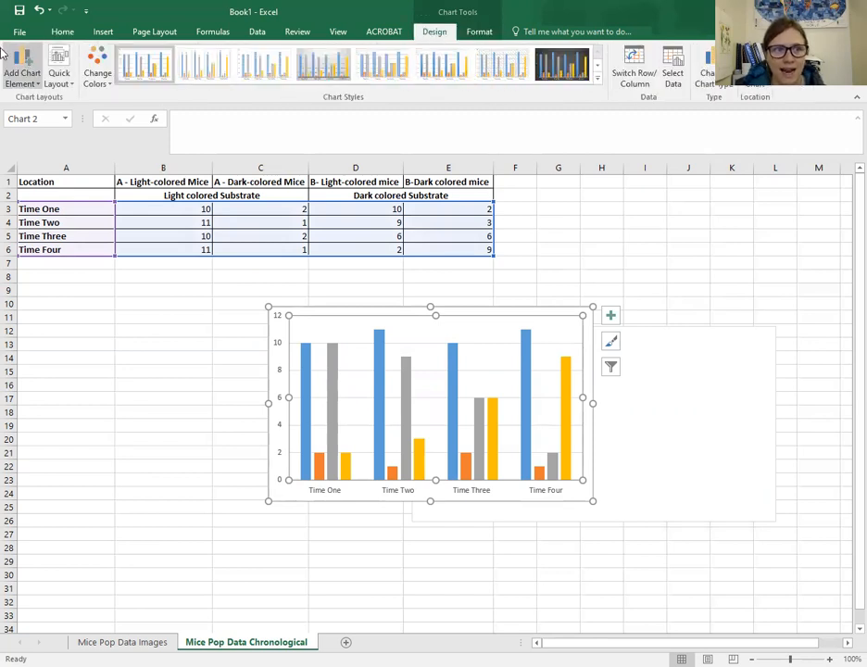
click(611, 316)
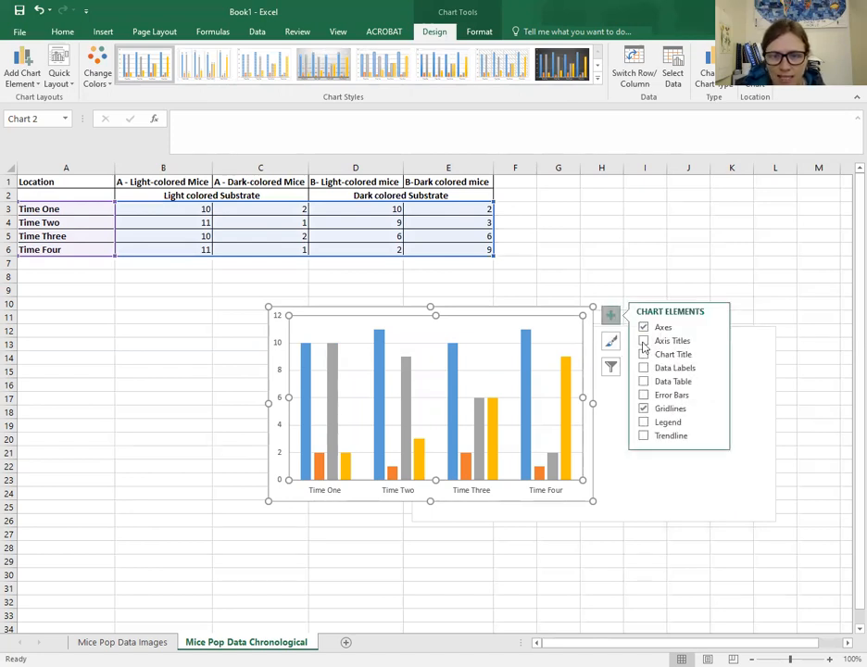
click(644, 341)
click(644, 355)
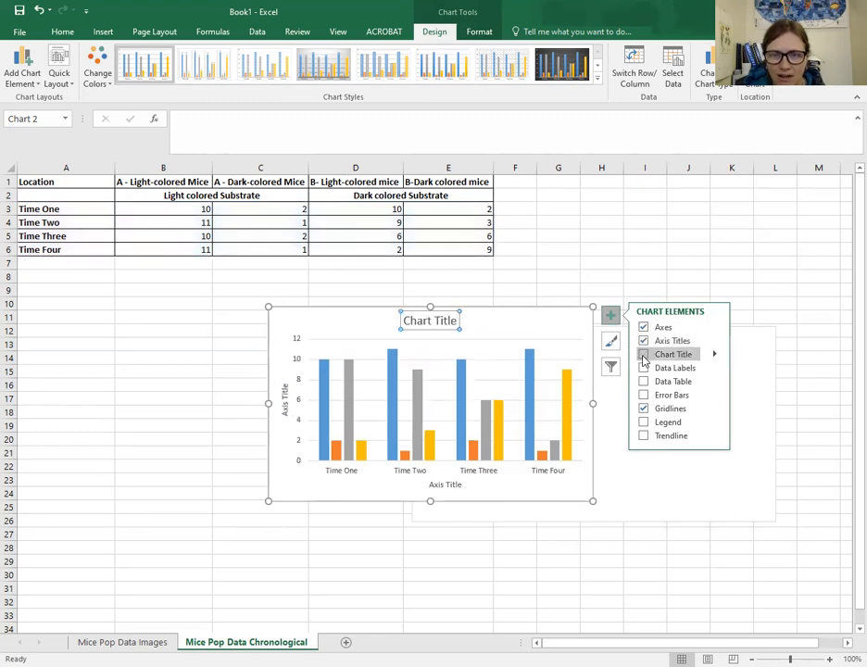
click(644, 425)
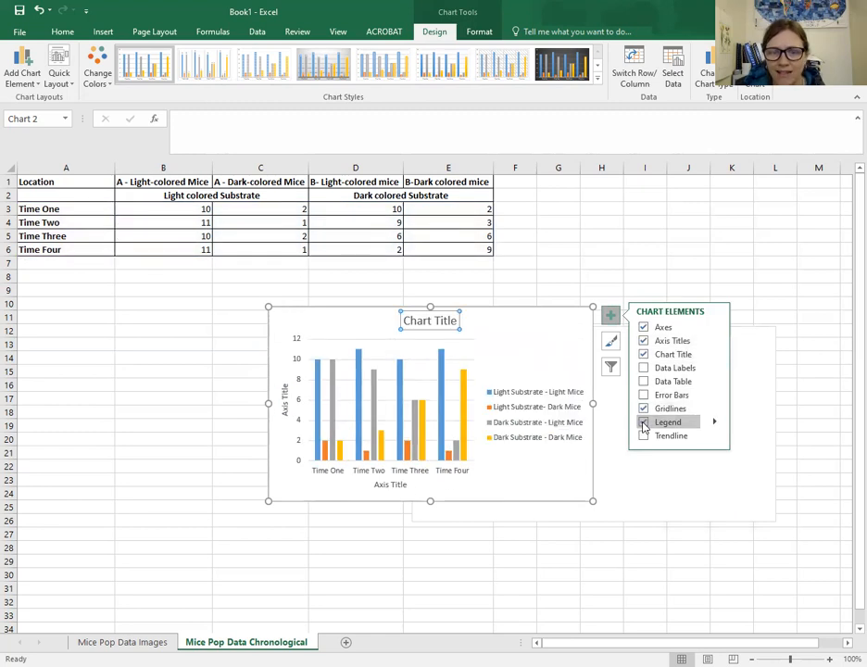
click(594, 505)
drag(619, 518, 746, 566)
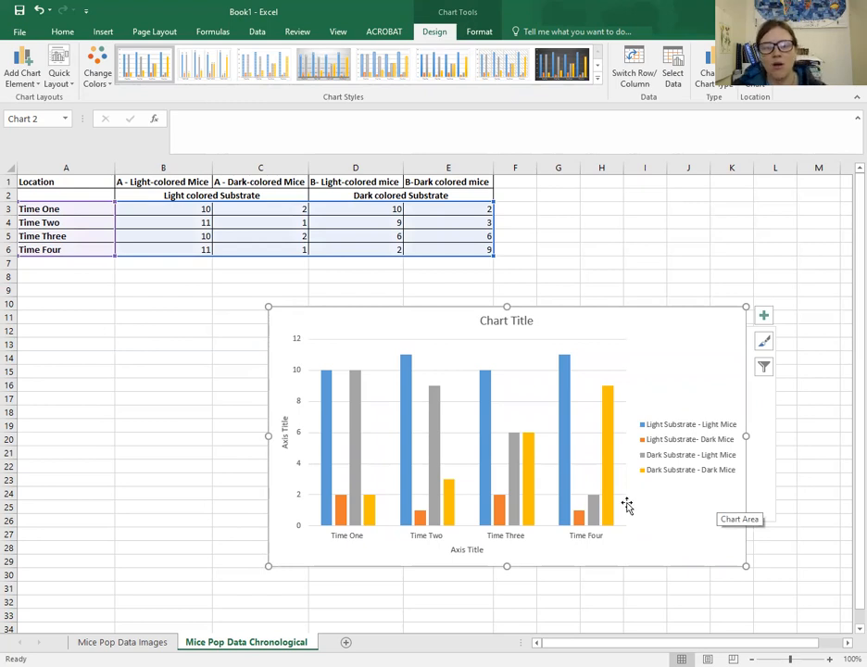
- Replace the placeholder chart title with "Change to Mice Populations over time on Different Substrates" and close the title formatting options
click(506, 325)
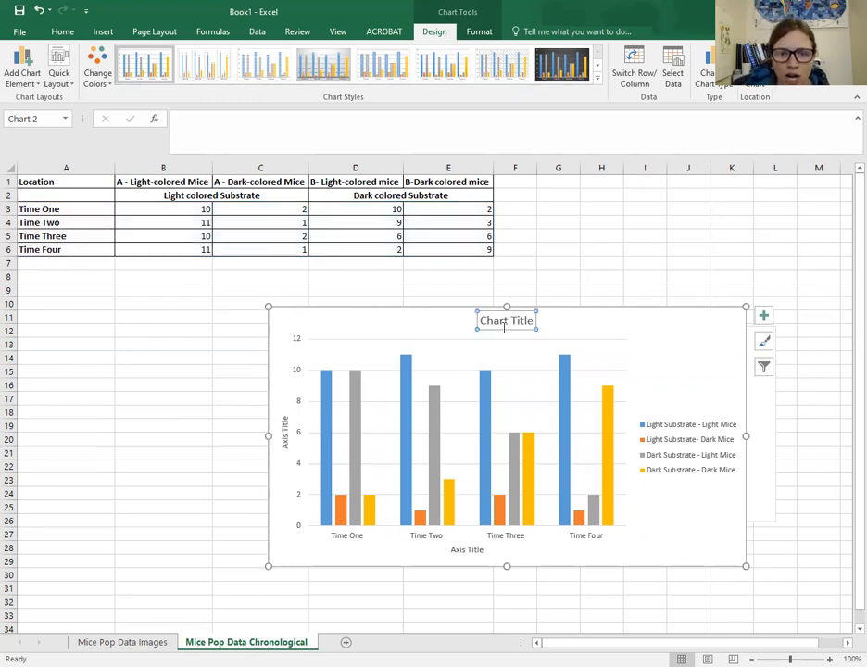
double_click(476, 320)
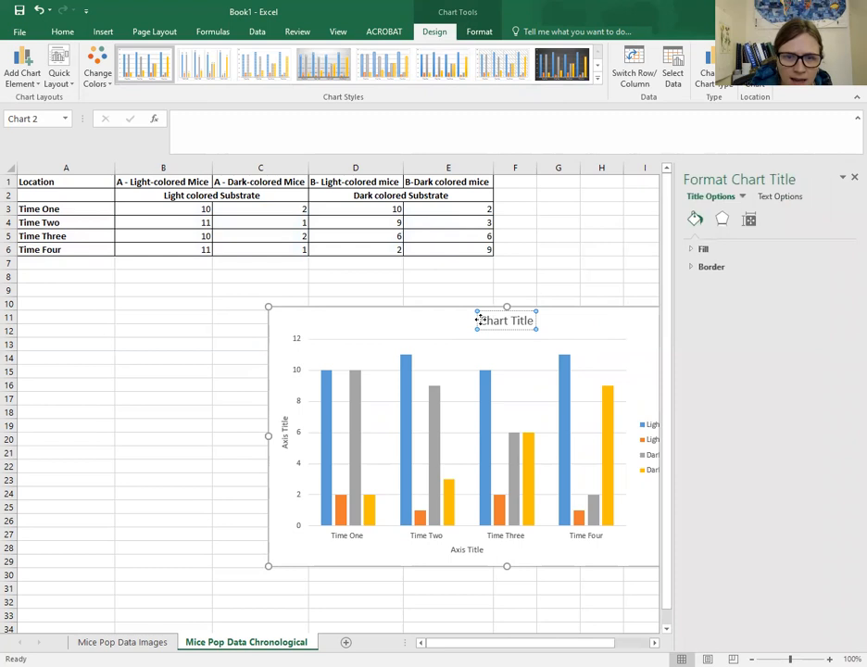
triple_click(496, 321)
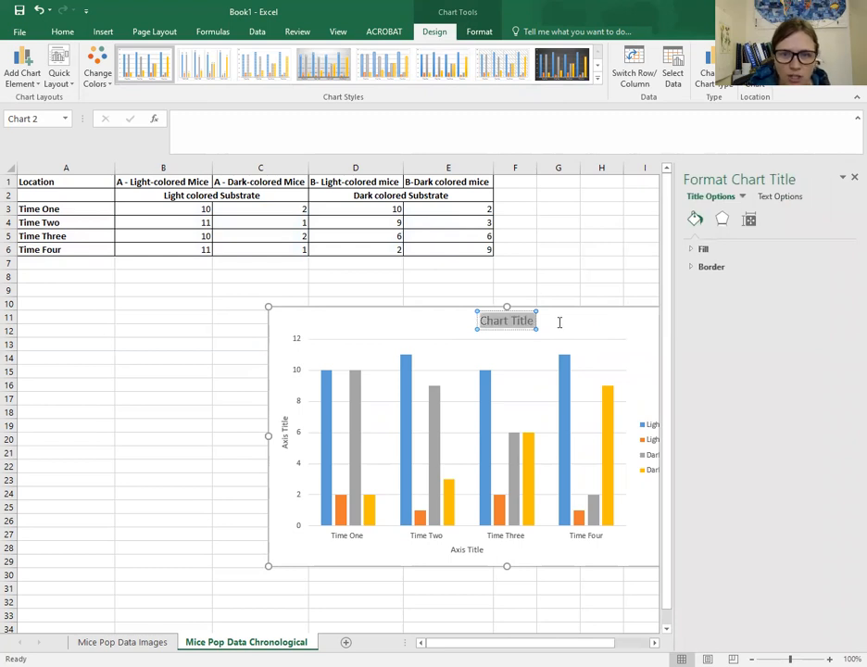
key(Delete)
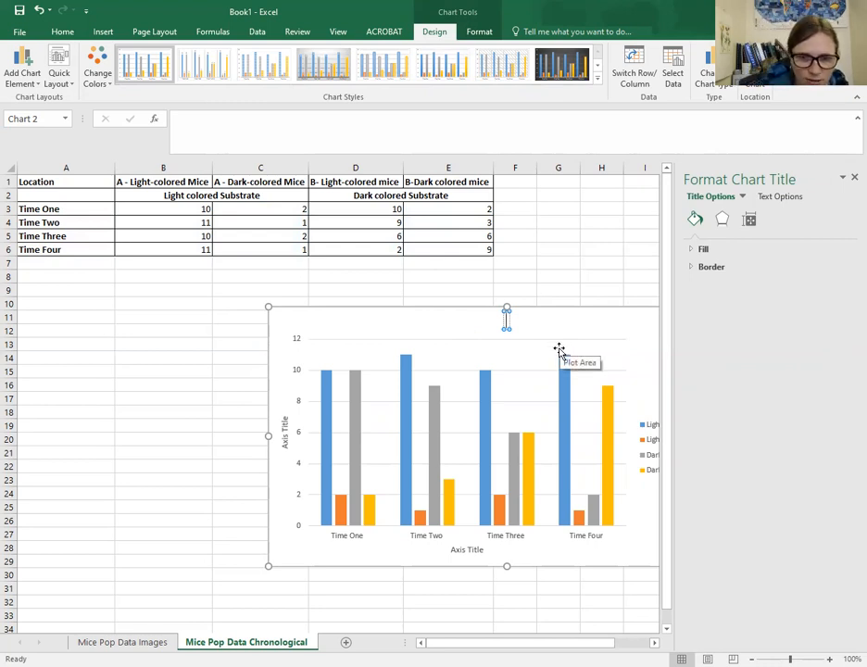
text(Change to)
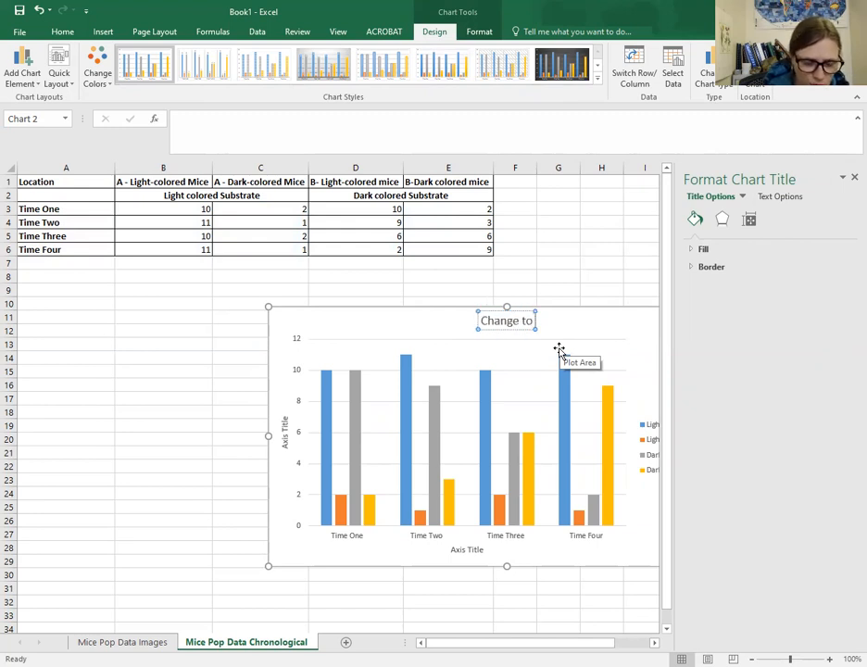
text( Mice Pop)
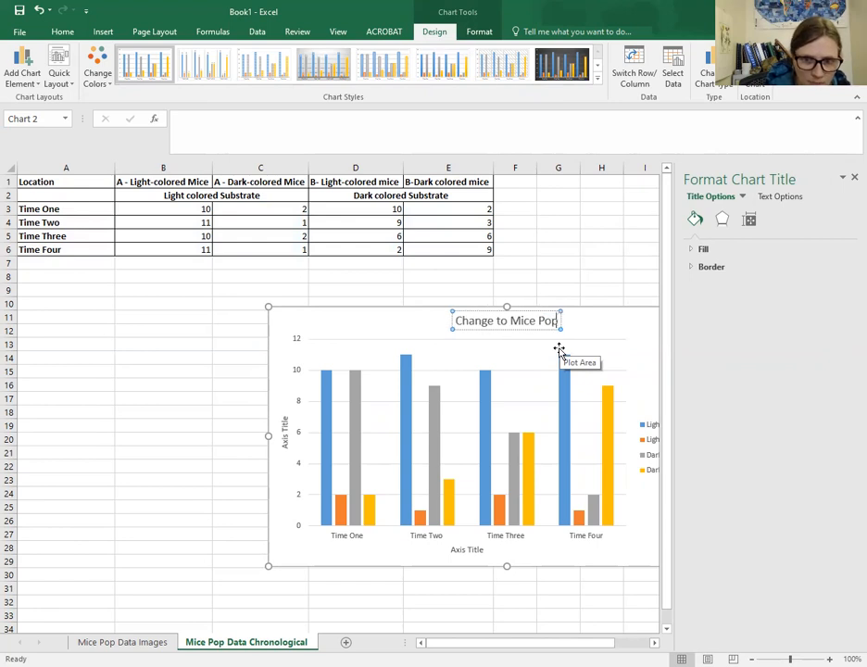
text(ulations of)
key(BackSpace)
text(ver time ofn)
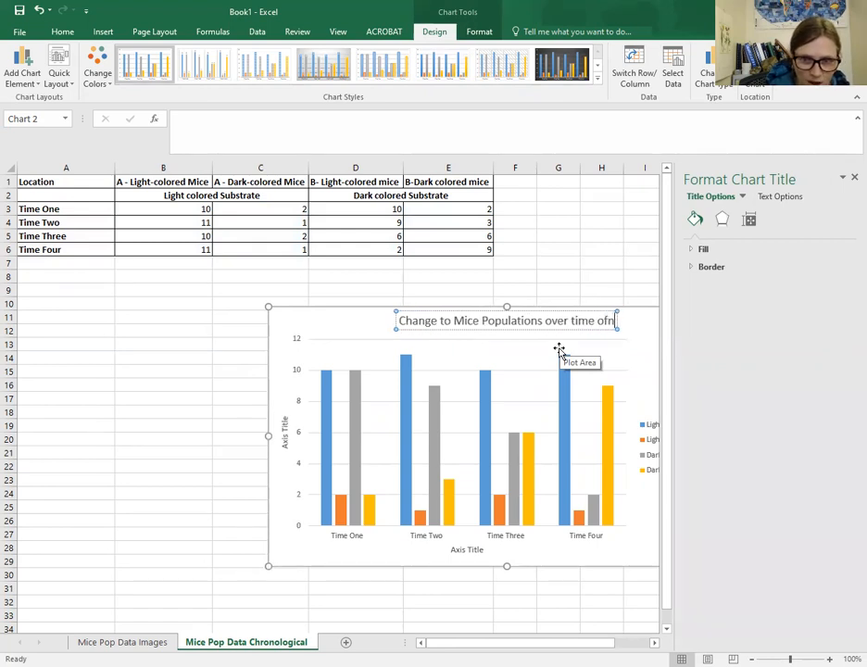
key(BackSpace)
text(n Dif)
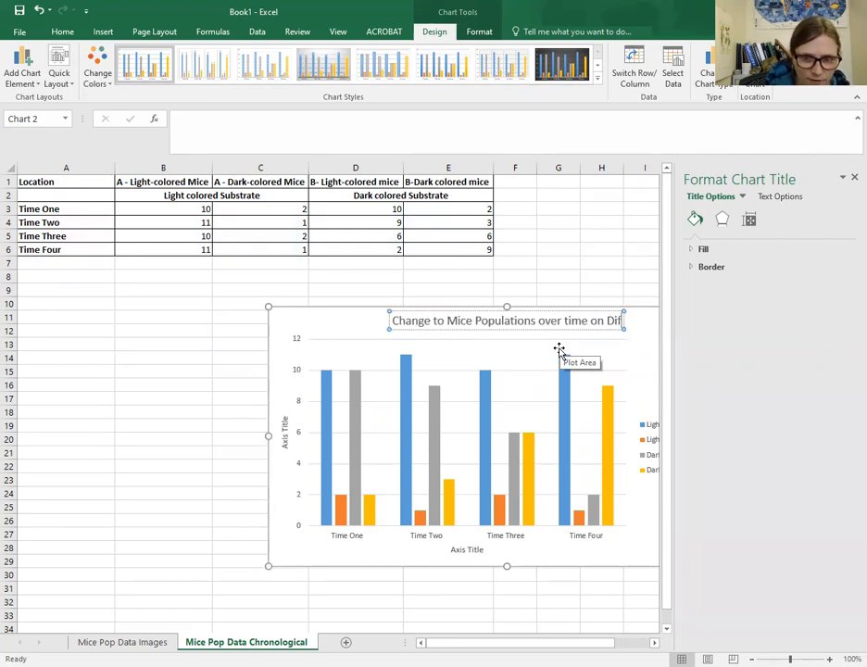
text(fert)
text(nt Substr)
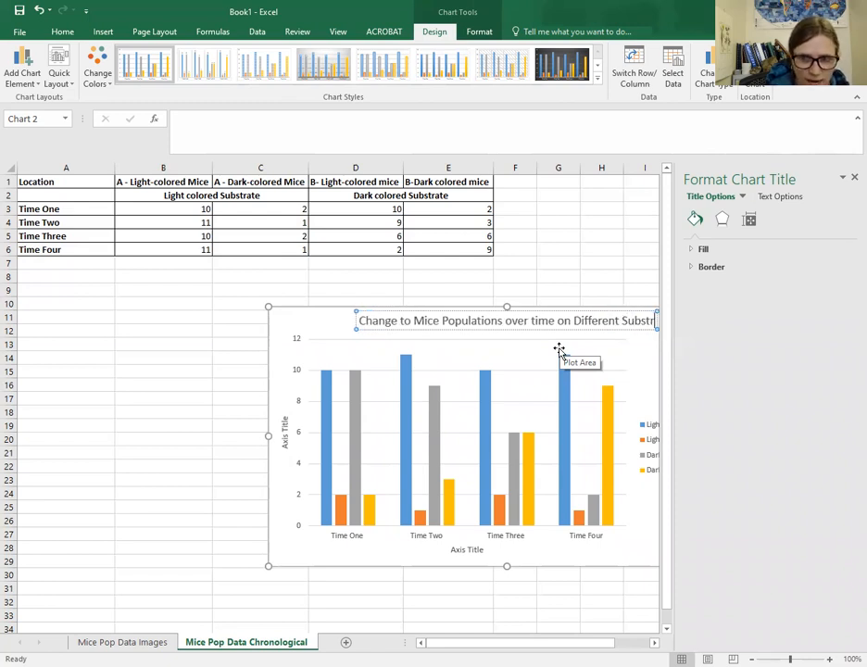
text(ate)
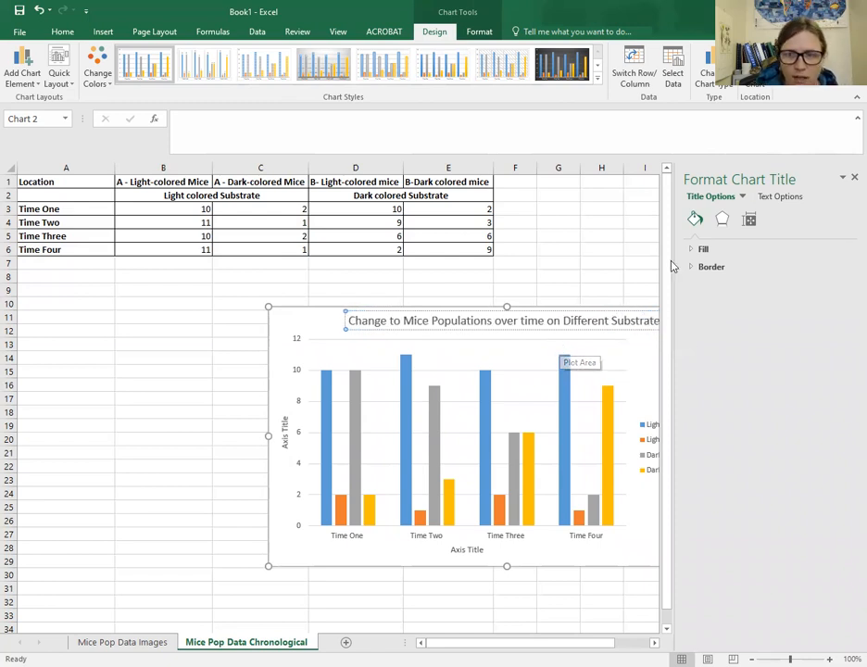
click(848, 179)
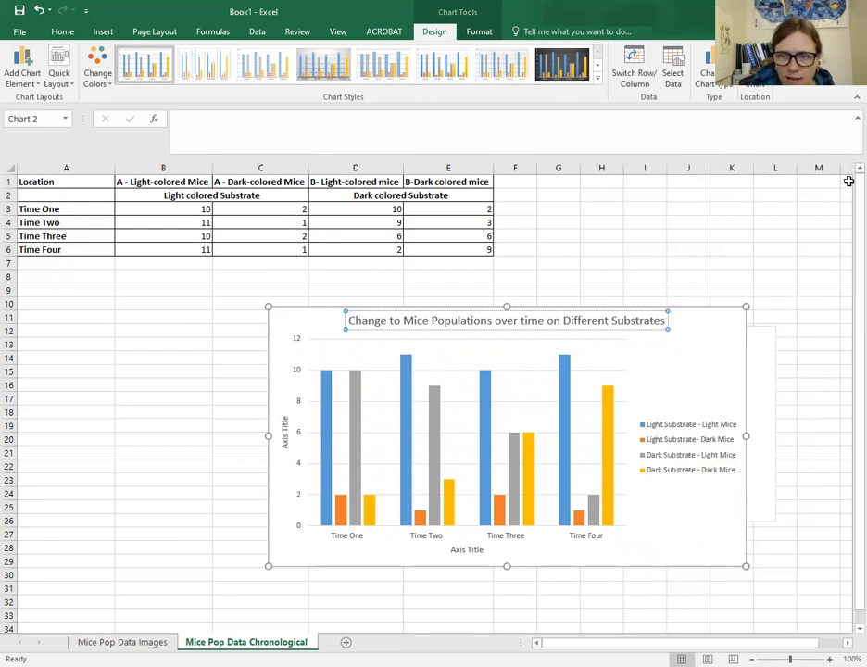
- Capitalize "Over" and "Time" in the chart title
click(501, 320)
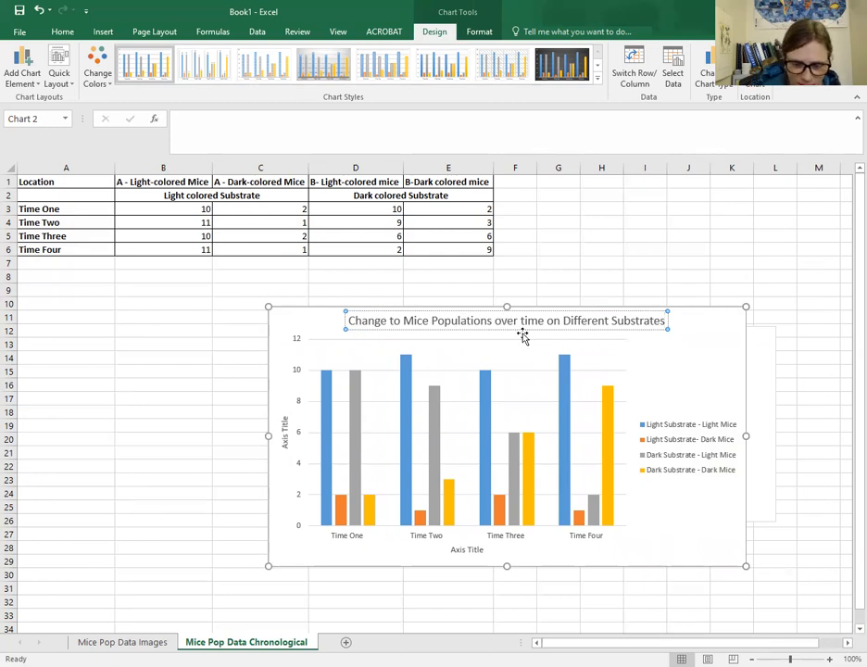
key(BackSpace)
text(O)
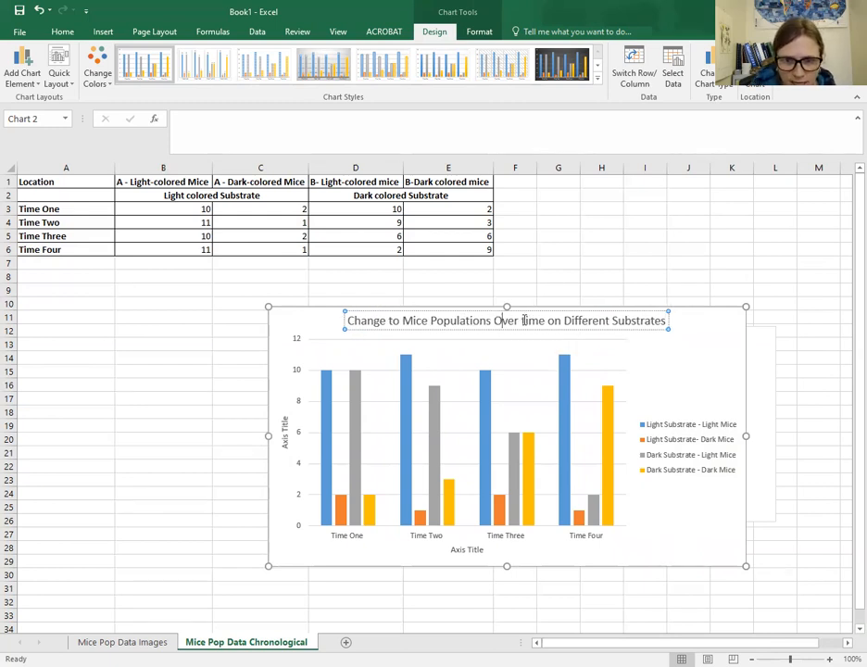
click(524, 322)
key(BackSpace)
text(T)
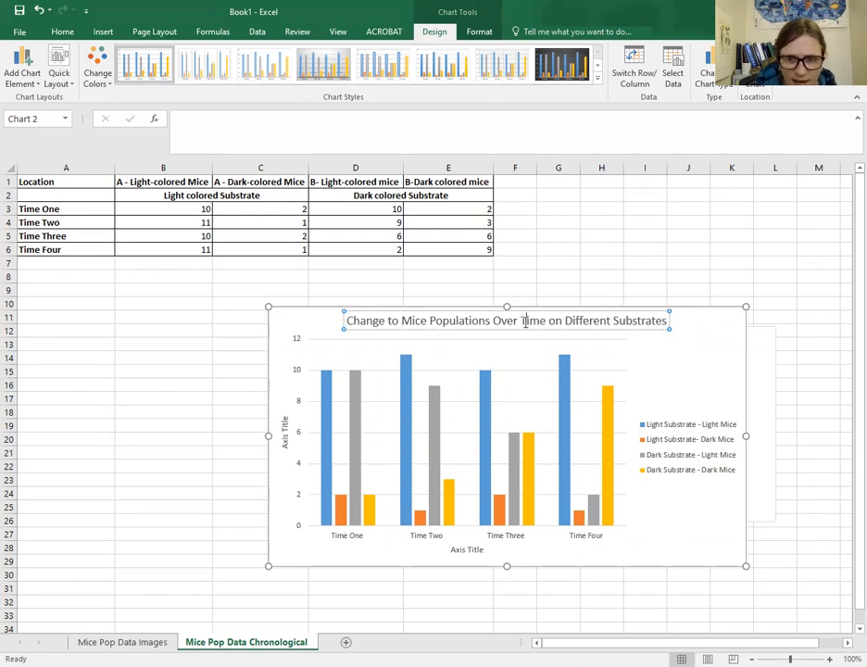
- Replace the horizontal axis title's placeholder text with "Time"
click(467, 550)
click(457, 550)
drag(453, 550, 481, 552)
key(BackSpace)
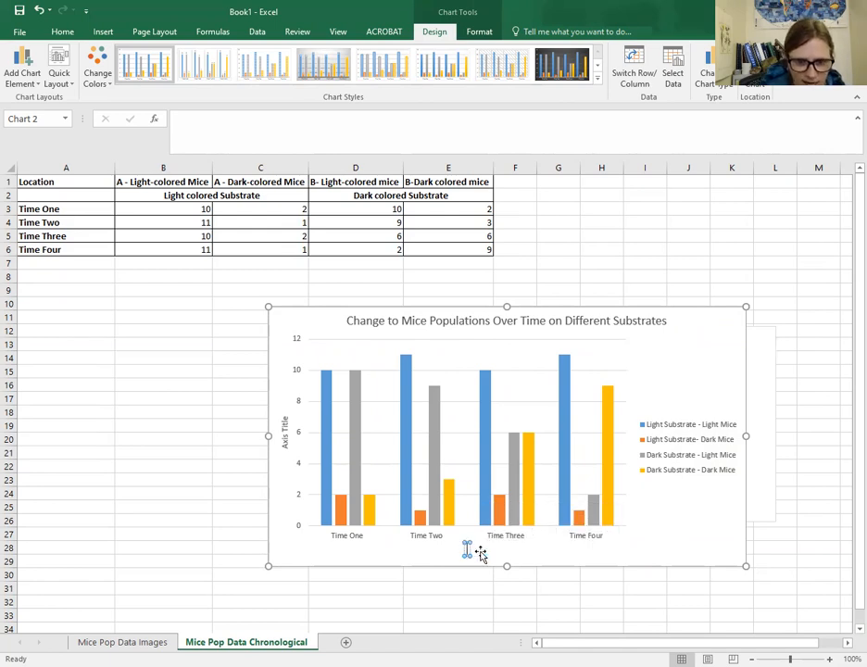
text(Time)
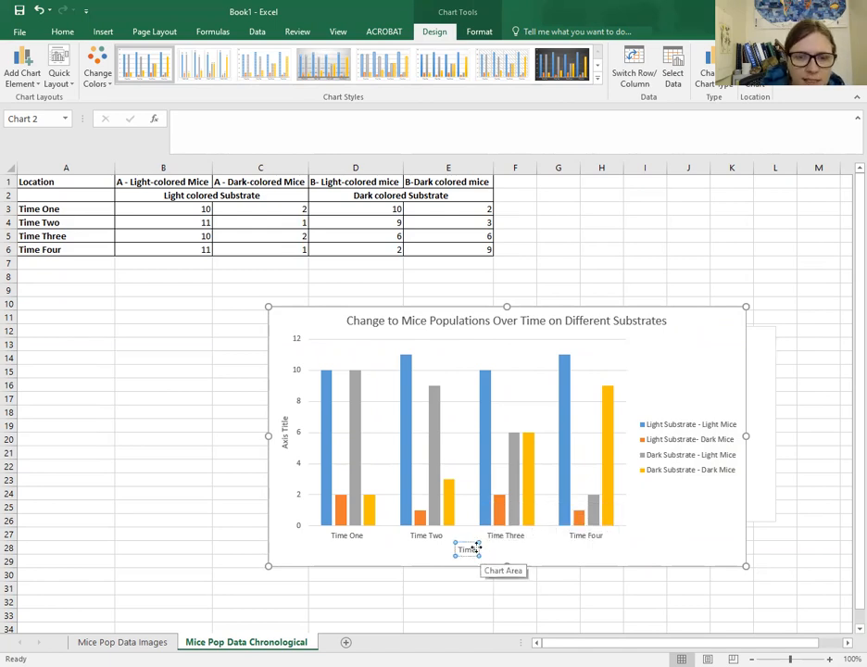
- Set the vertical axis title to "Number of Mice in Sample (#)" and finish editing it
click(285, 443)
click(284, 443)
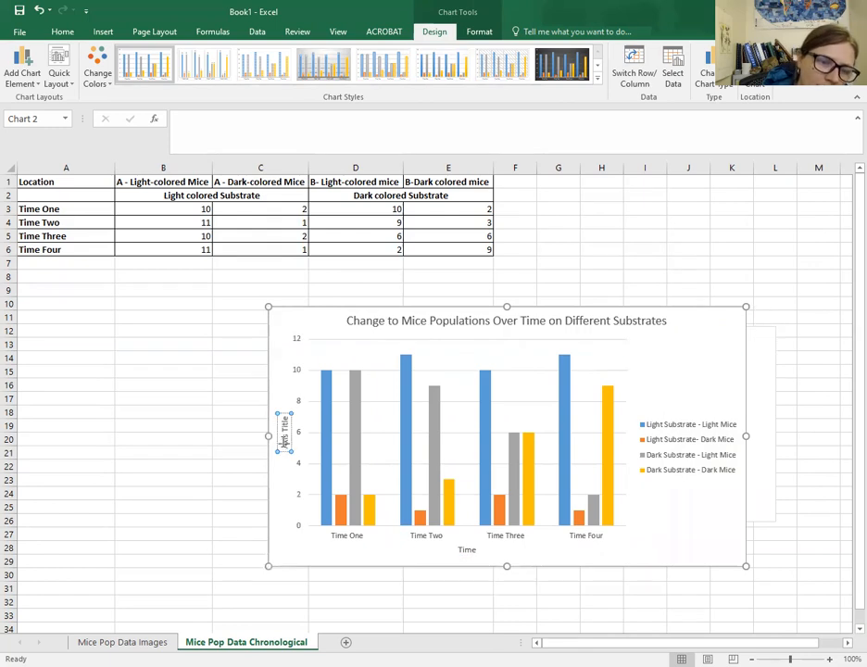
drag(286, 428, 287, 449)
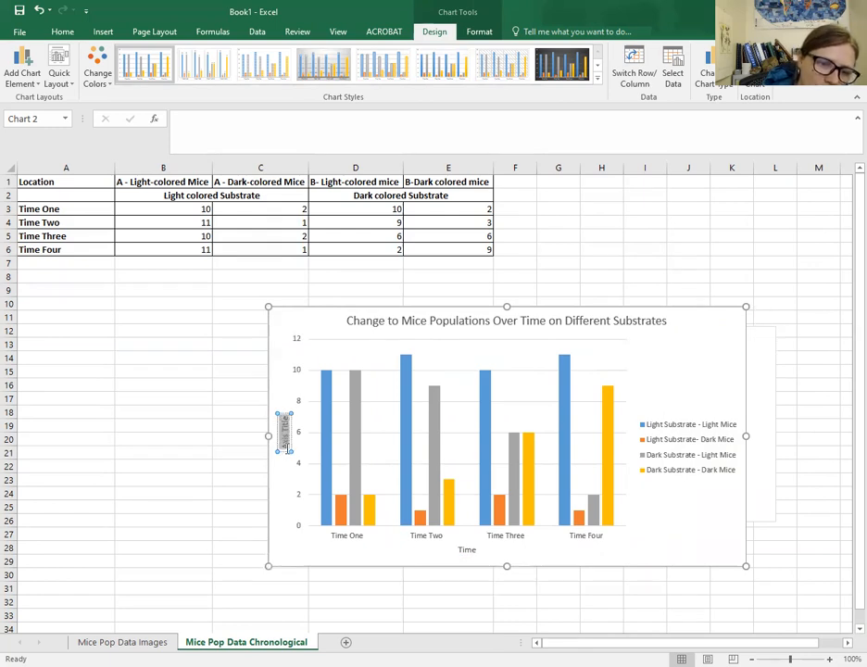
text(Number of)
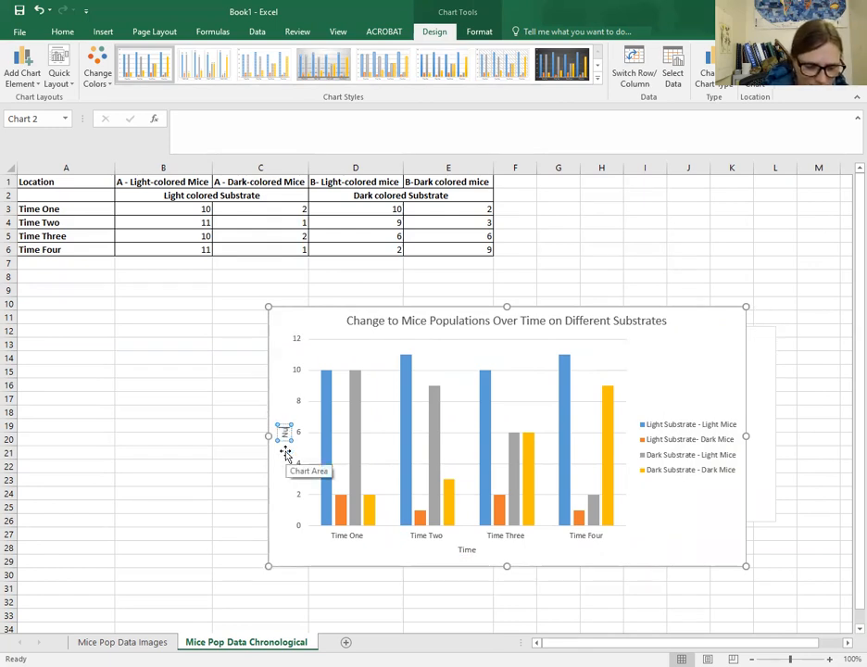
text( M)
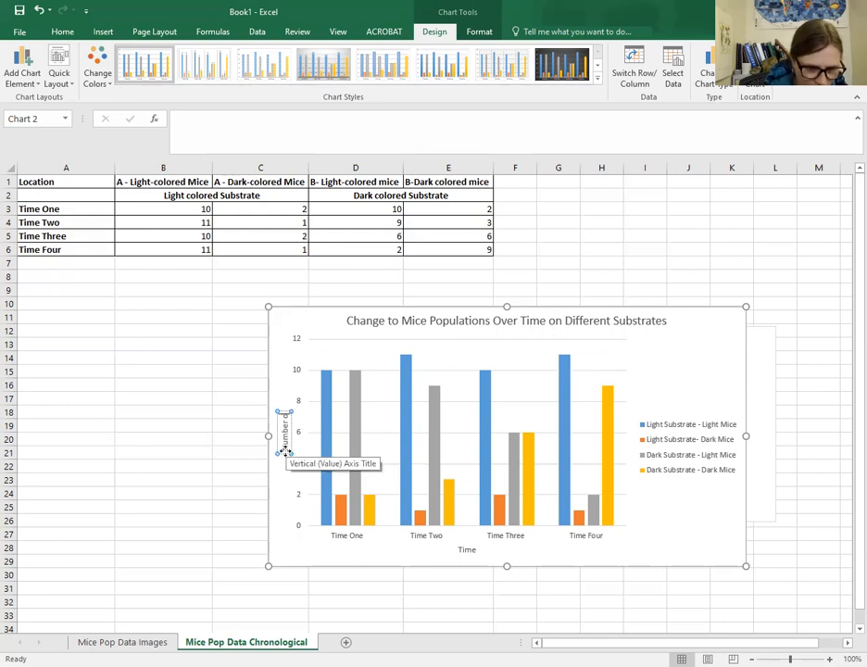
text(ice in SMaple)
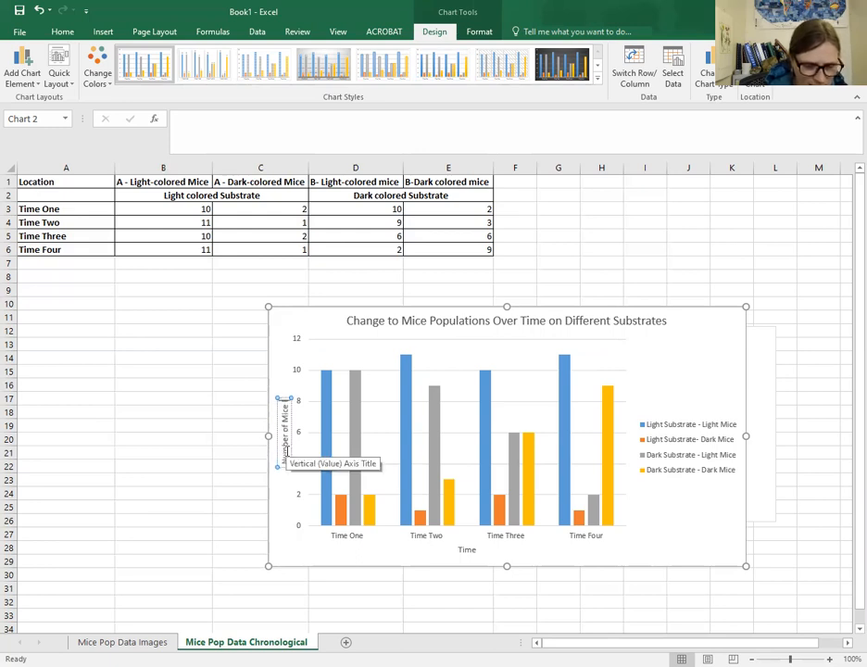
key(BackSpace)
key(BackSpace)
key(BackSpace)
key(BackSpace)
key(BackSpace)
text(ample)
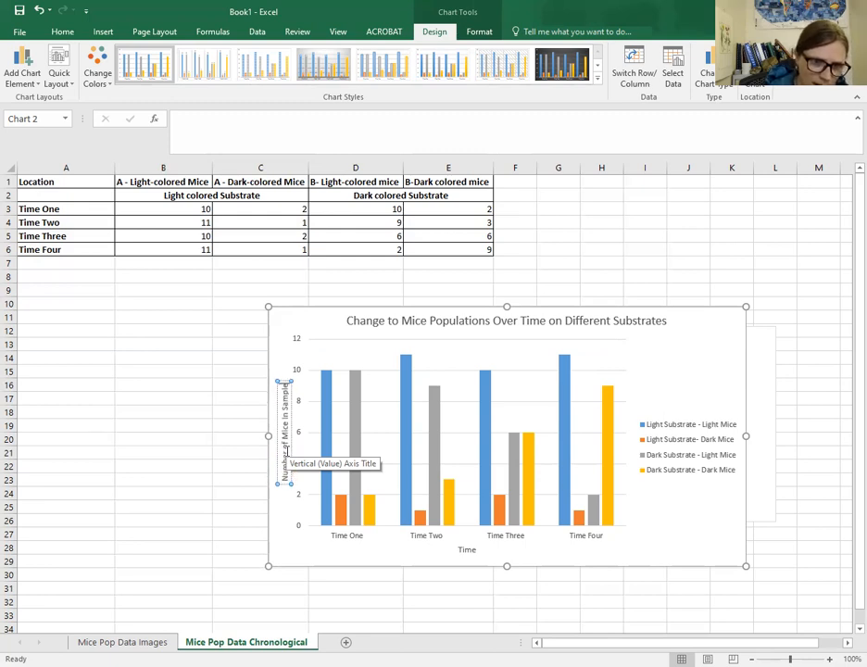
text( (#))
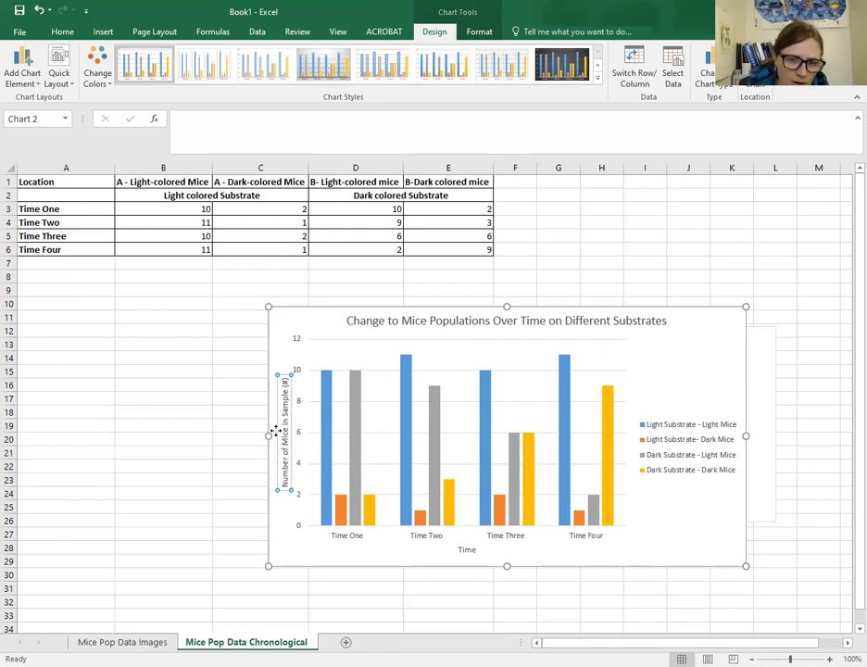
click(686, 545)
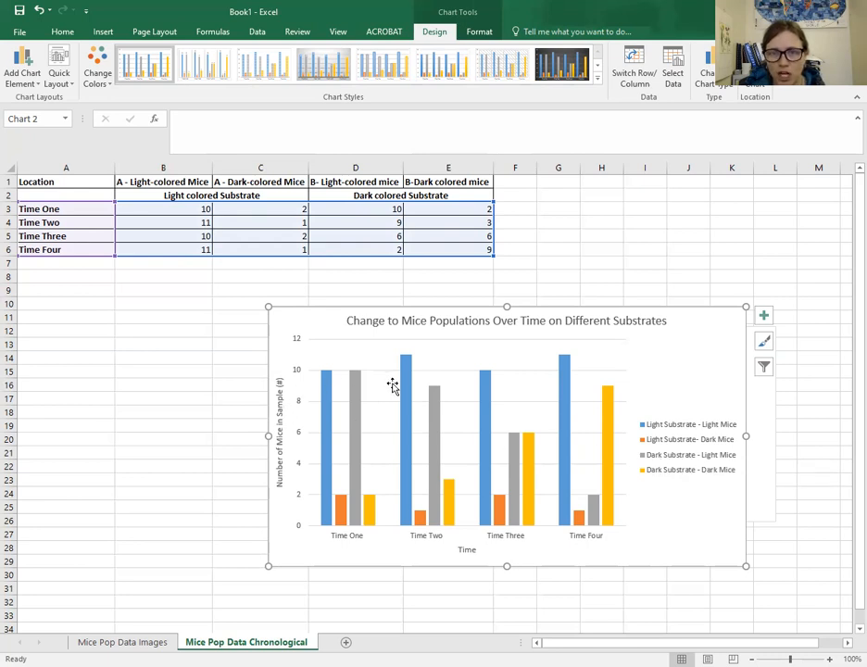
mouse_move(435, 414)
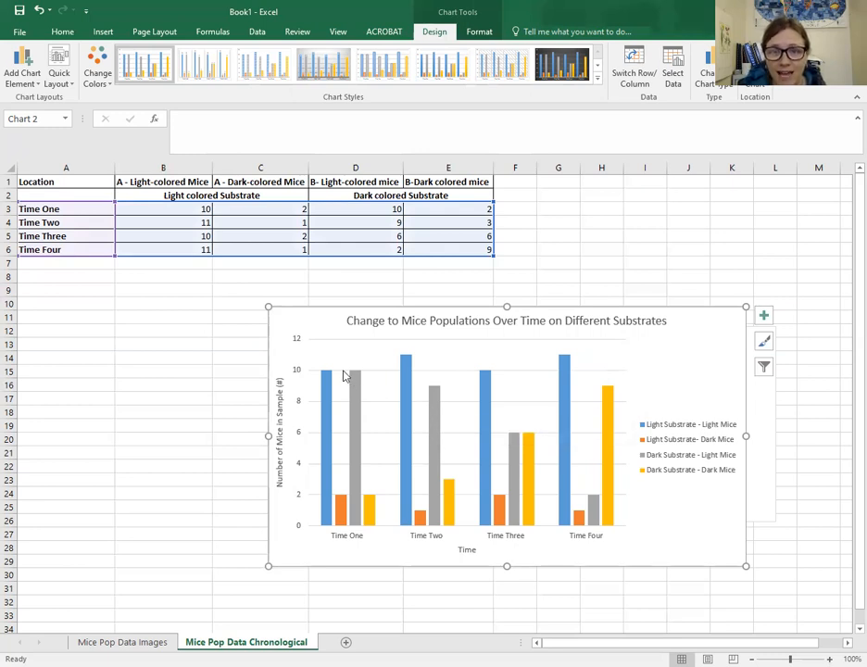
mouse_move(360, 382)
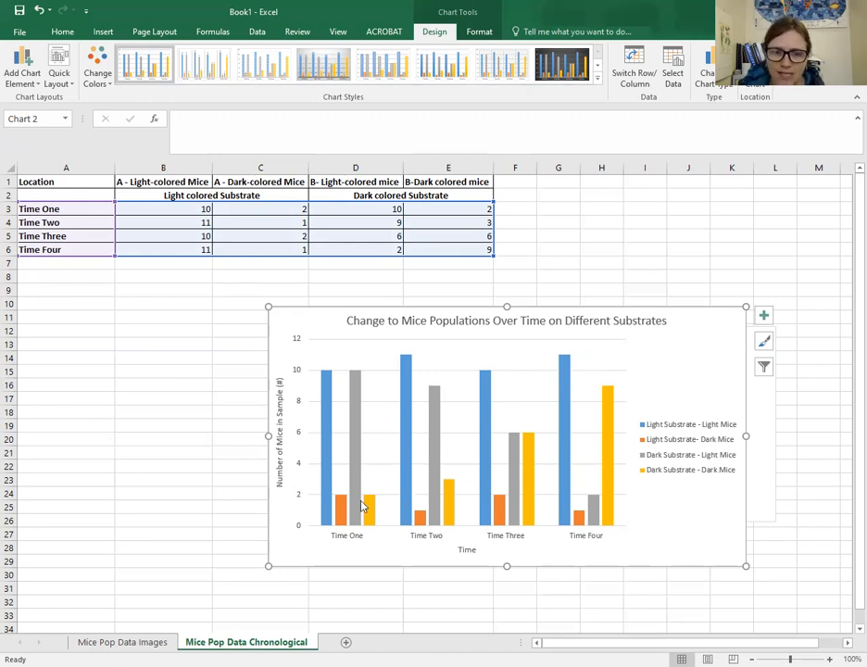
mouse_move(360, 505)
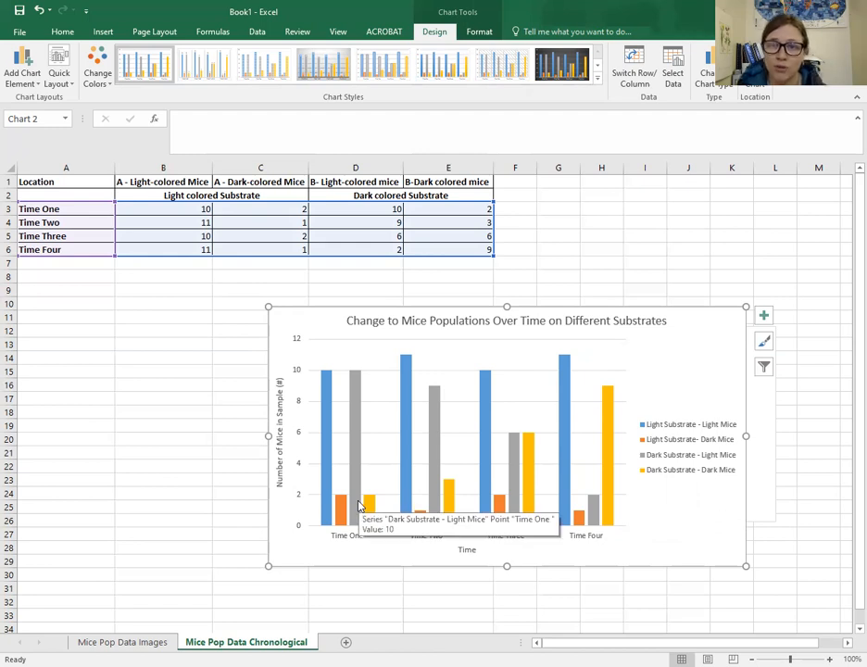